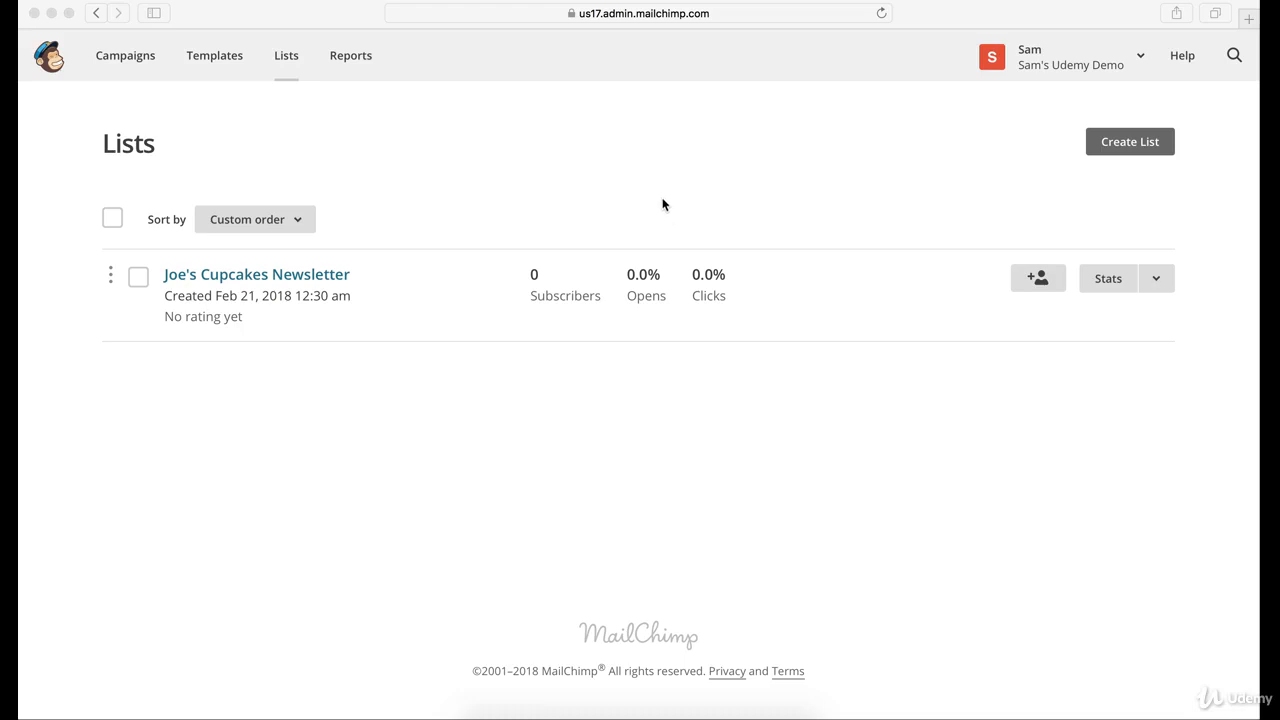
- Go to the Lists page and open the Add a subscriber form for Joe's Cupcakes Newsletter
{"action": "left_click", "coordinate": [52, 62]}
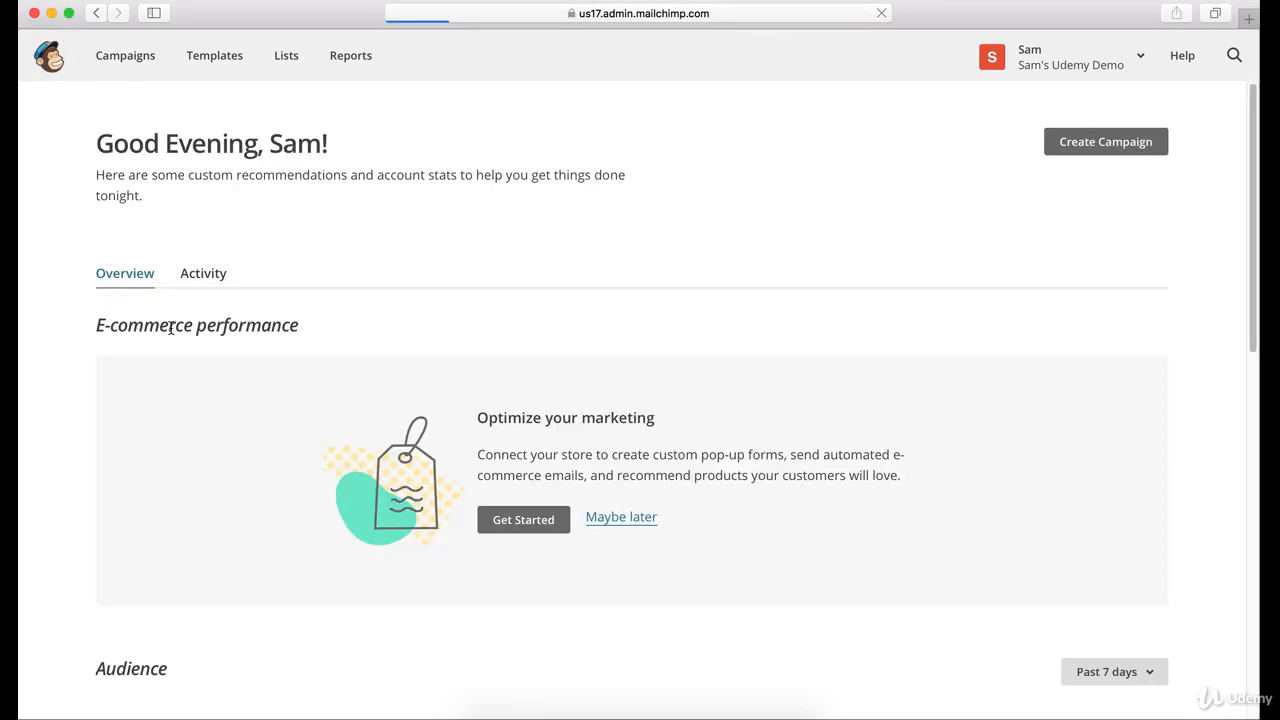
{"action": "left_click", "coordinate": [299, 70]}
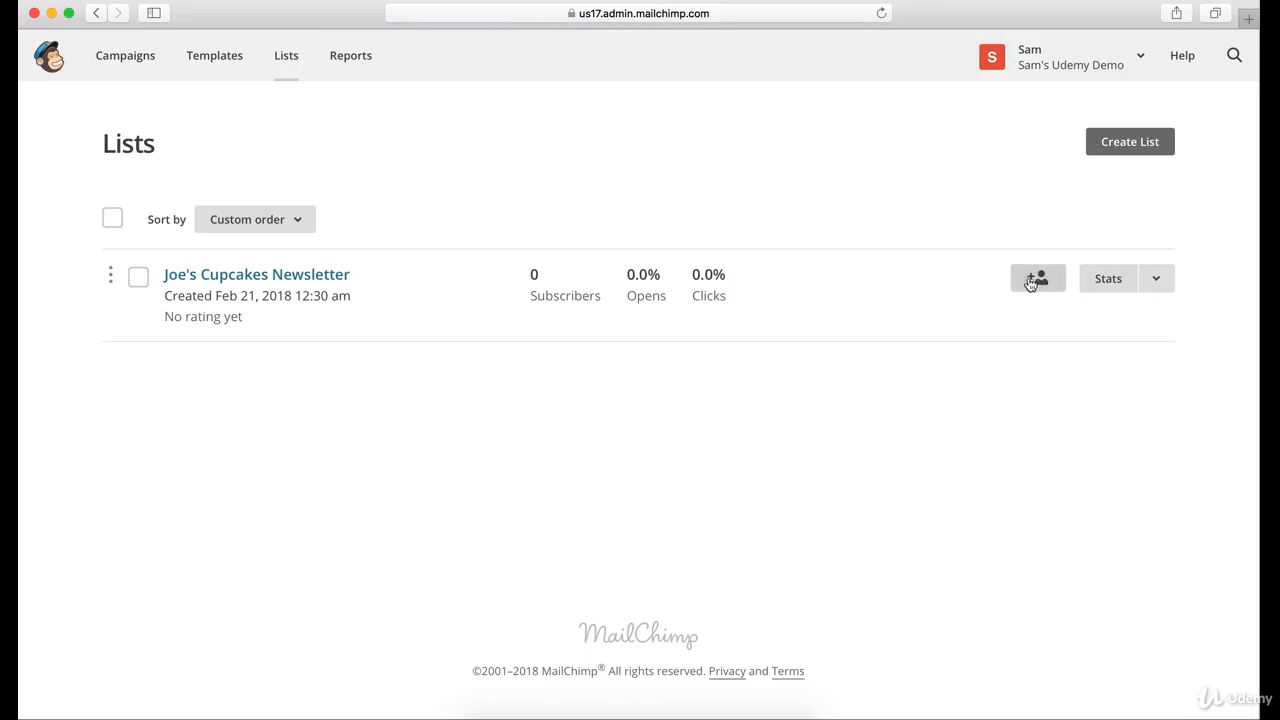
{"action": "left_click", "coordinate": [1039, 278]}
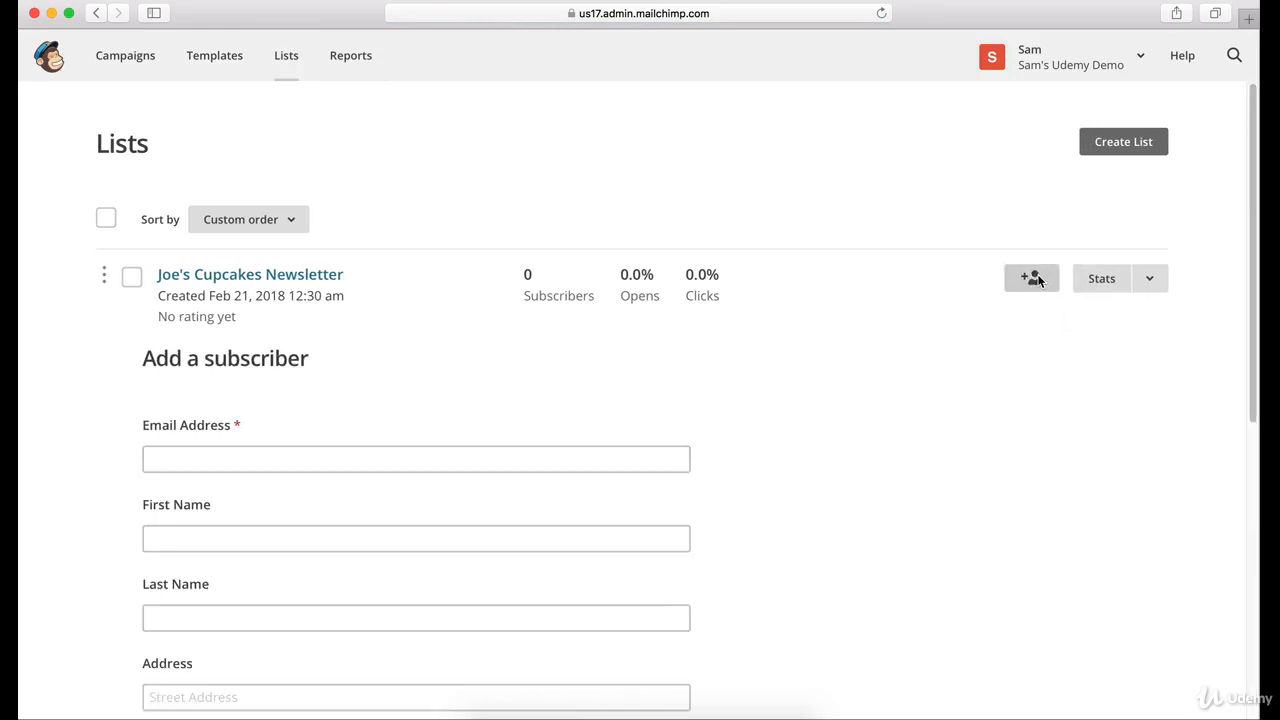
{"action": "scroll", "coordinate": [570, 385], "scroll_direction": "down", "scroll_amount": 2}
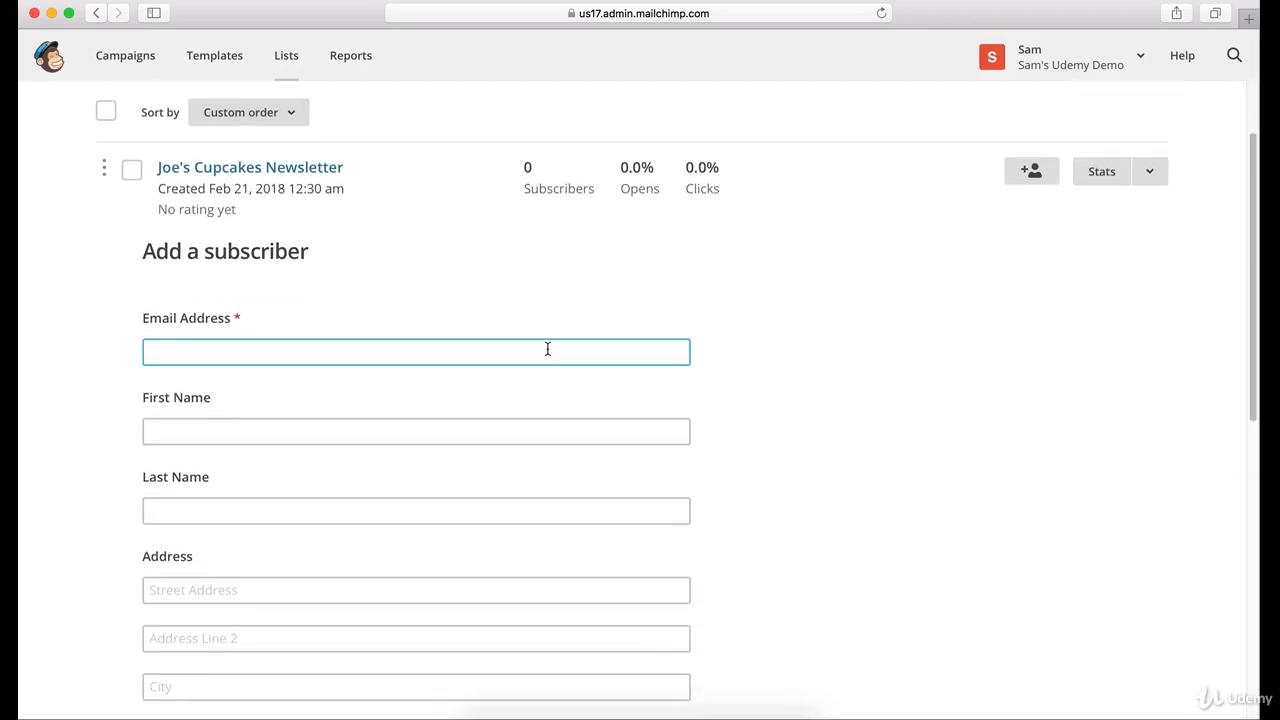
{"action": "scroll", "coordinate": [558, 308], "scroll_direction": "down", "scroll_amount": 3}
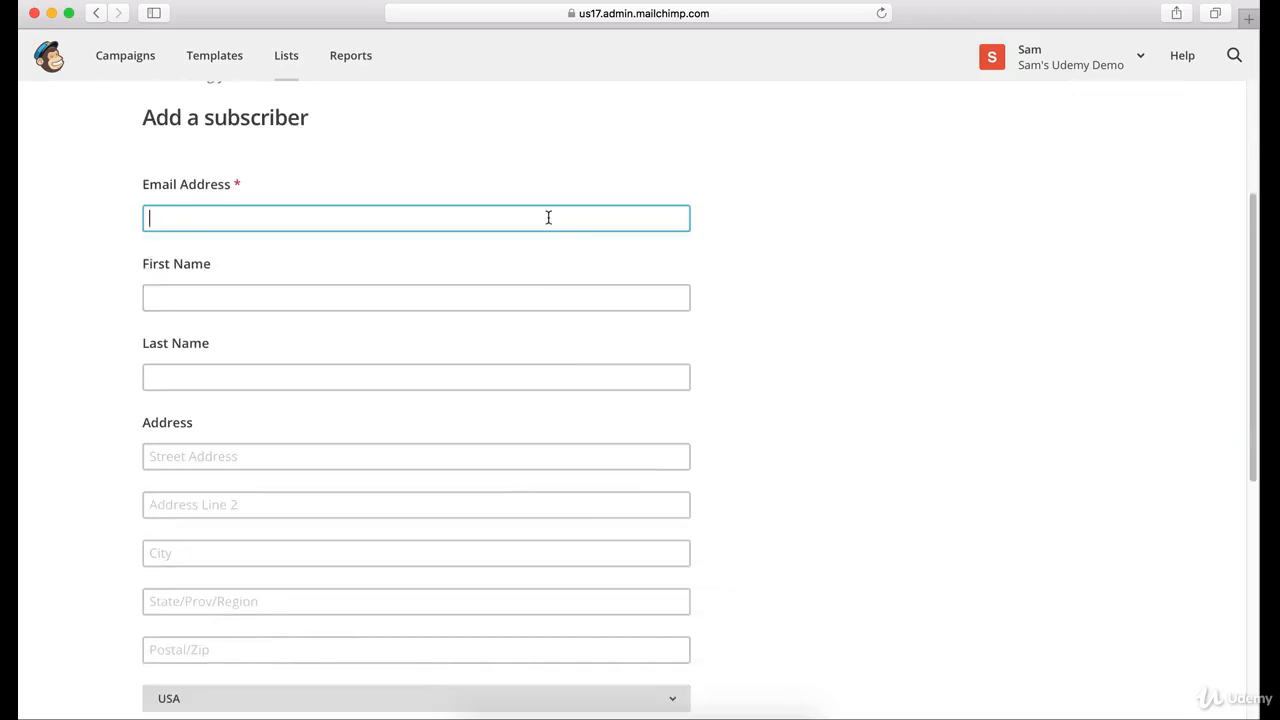
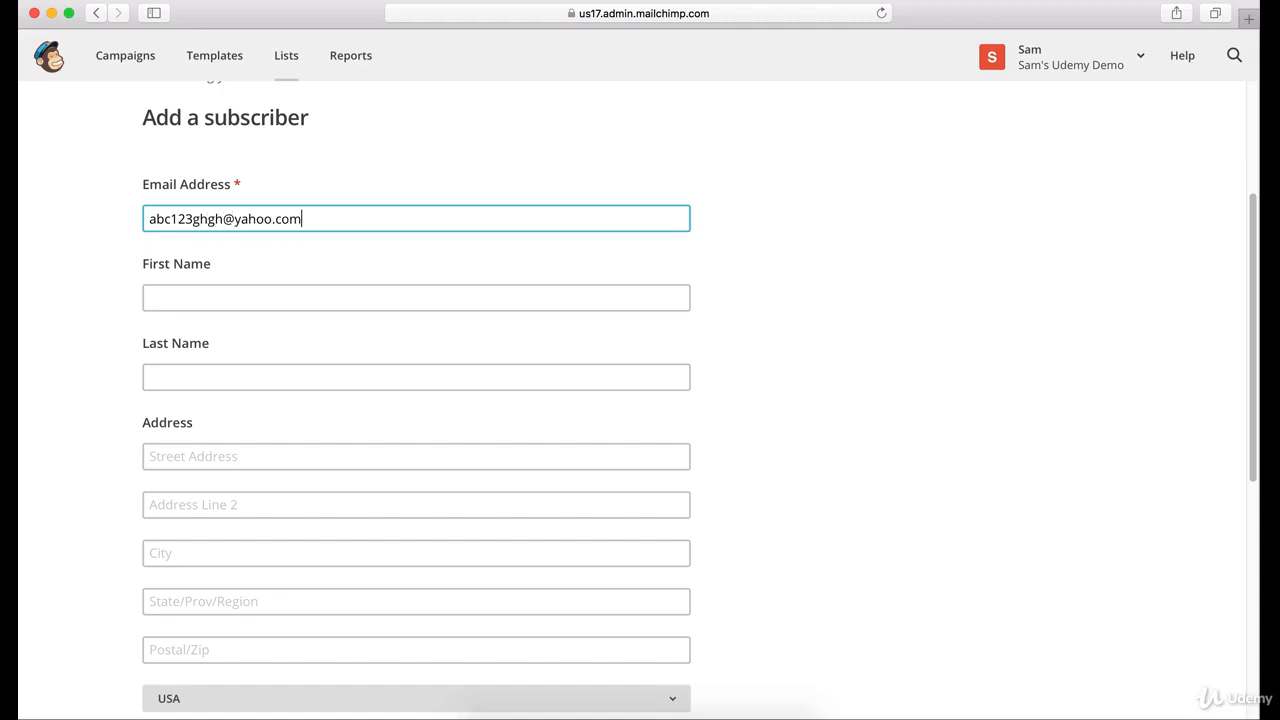
- Fill in the new subscriber's e-mail address, first name and last name
{"action": "left_click", "coordinate": [400, 300]}
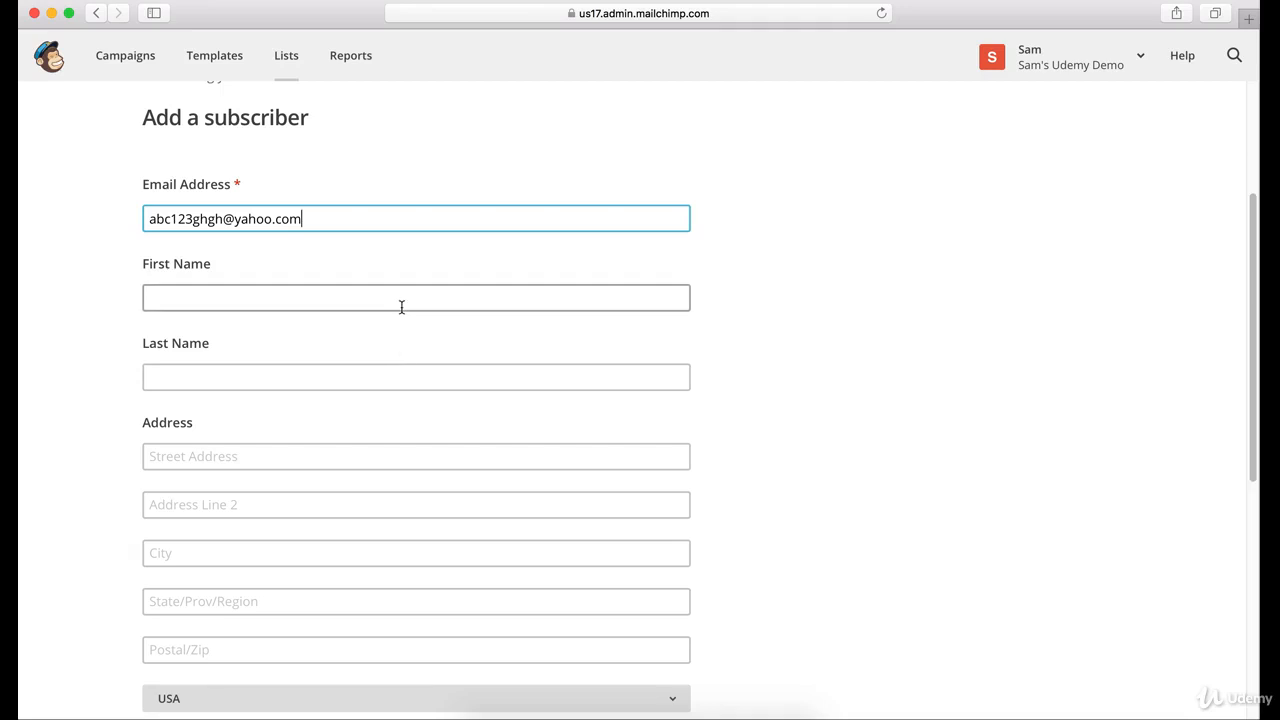
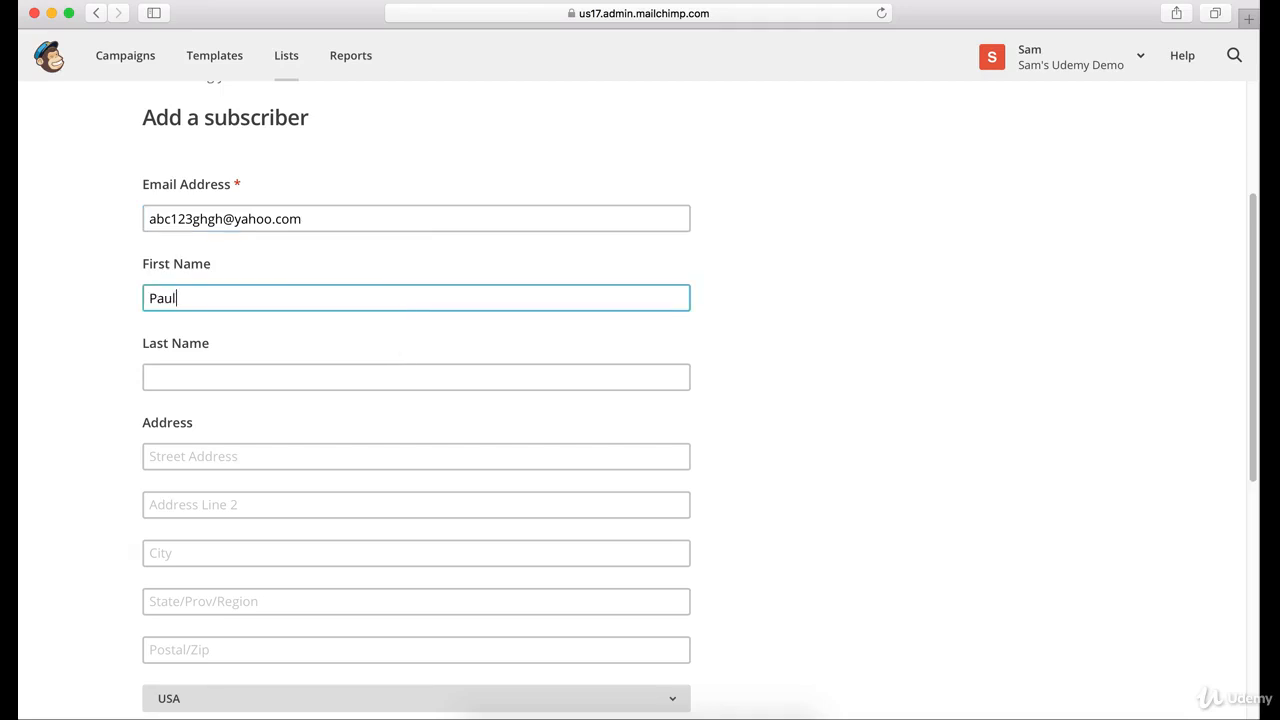
{"action": "key", "text": "Tab"}
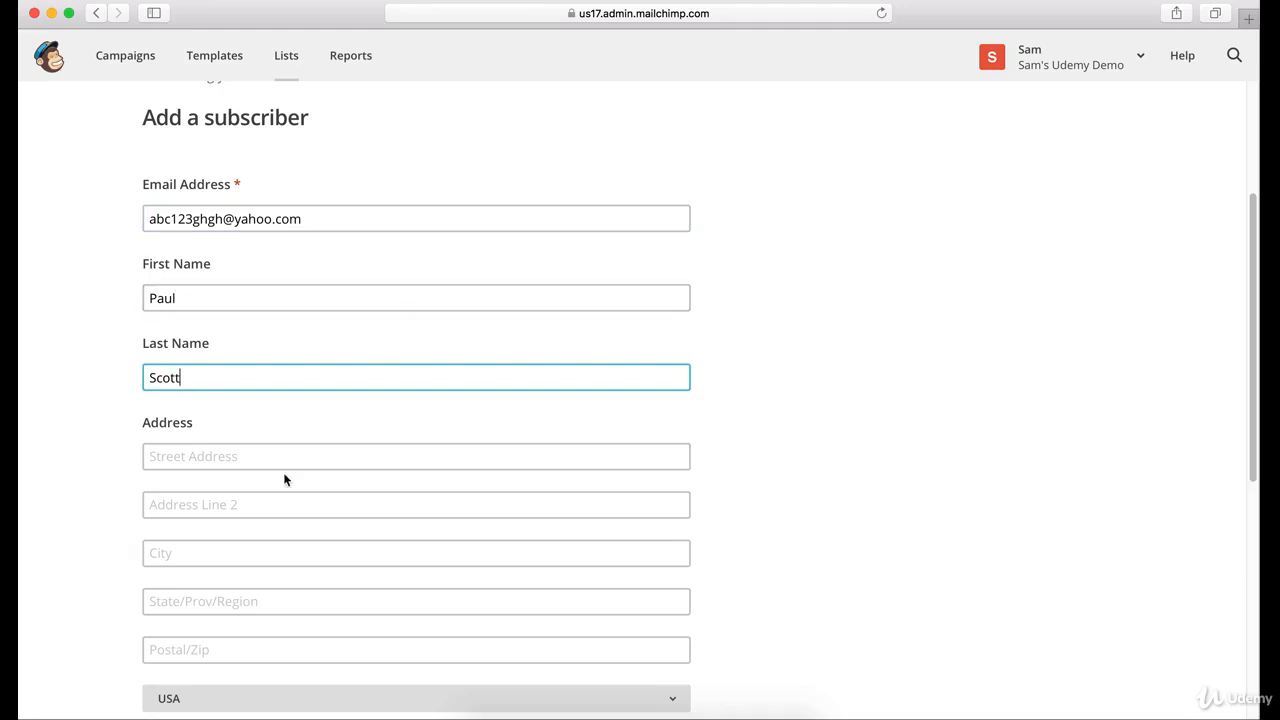
{"action": "left_click", "coordinate": [281, 442]}
{"action": "scroll", "coordinate": [282, 429], "scroll_direction": "down", "scroll_amount": 2}
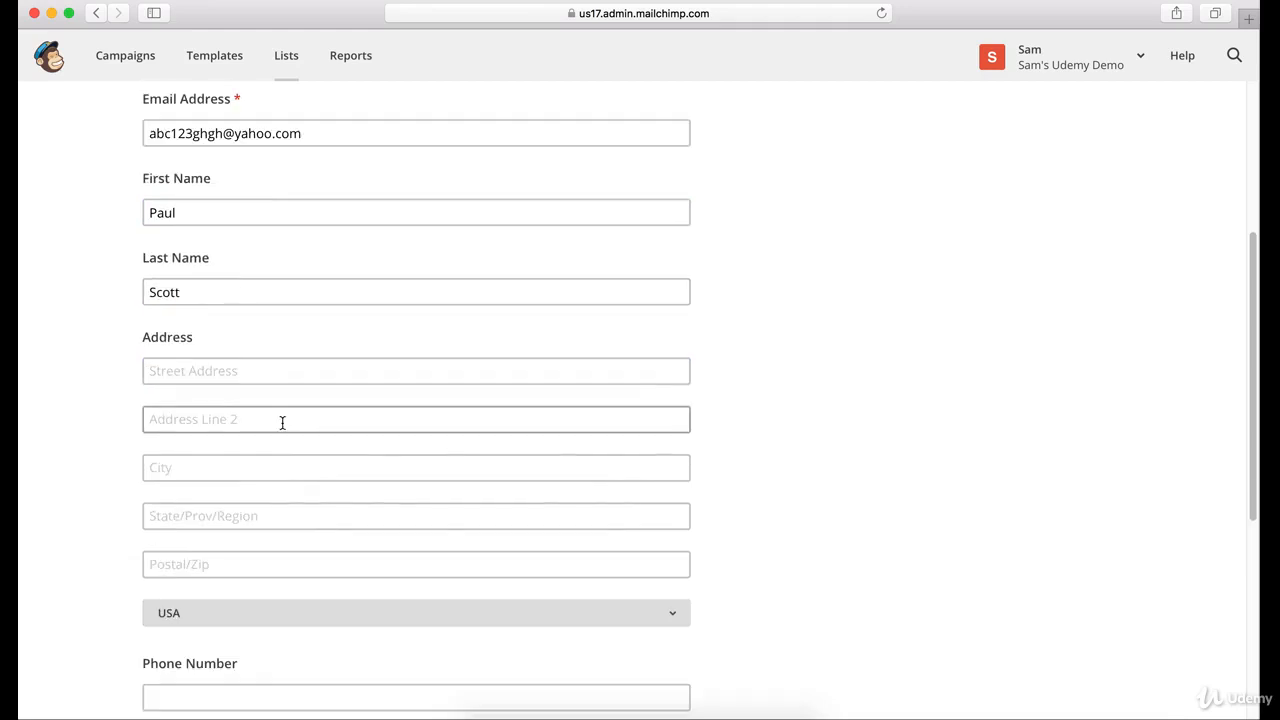
{"action": "left_click", "coordinate": [245, 370]}
{"action": "left_click", "coordinate": [209, 425]}
{"action": "left_click", "coordinate": [197, 468]}
{"action": "scroll", "coordinate": [209, 488], "scroll_direction": "down", "scroll_amount": 1}
{"action": "scroll", "coordinate": [210, 487], "scroll_direction": "down", "scroll_amount": 2}
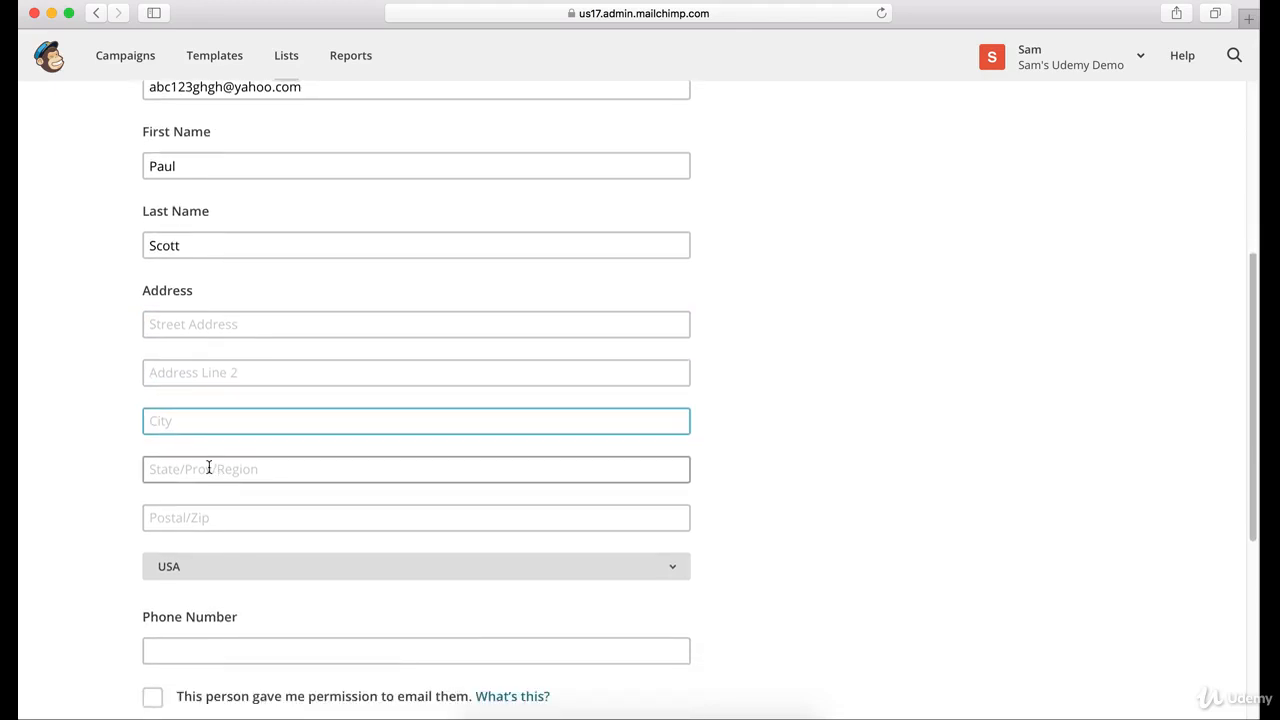
{"action": "left_click", "coordinate": [208, 469]}
{"action": "scroll", "coordinate": [208, 469], "scroll_direction": "down", "scroll_amount": 5}
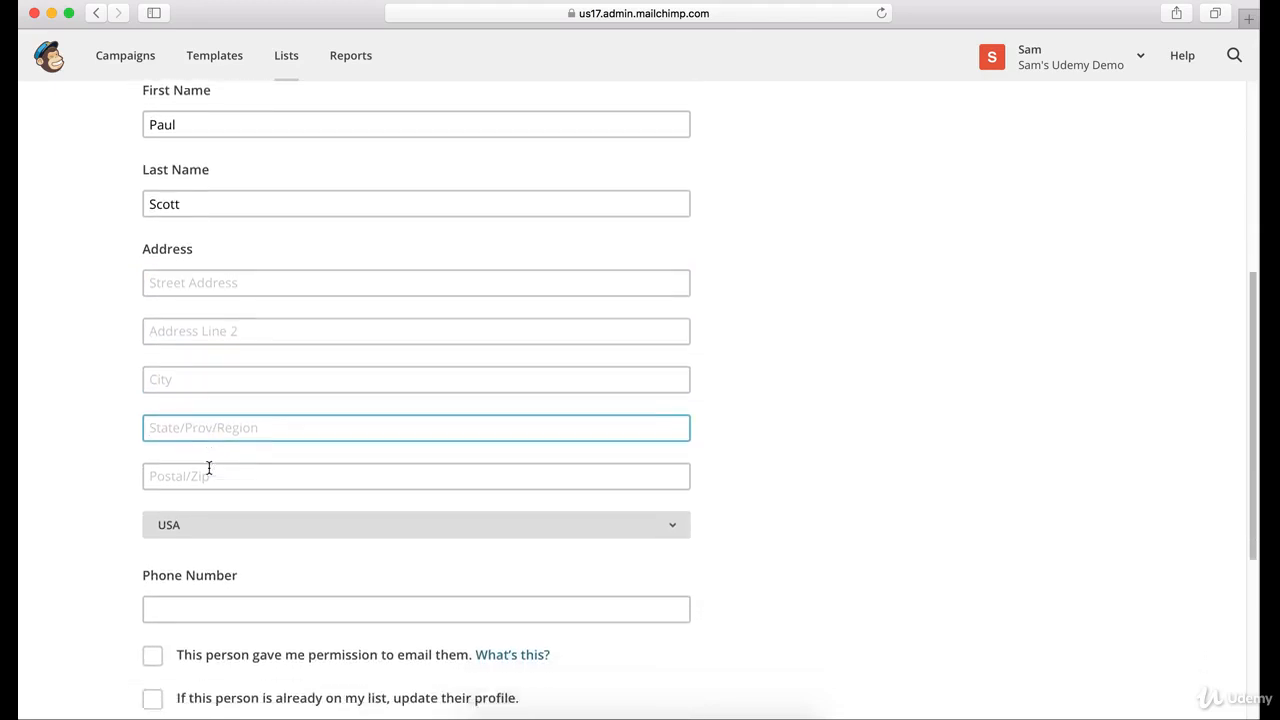
{"action": "scroll", "coordinate": [201, 408], "scroll_direction": "up", "scroll_amount": 10}
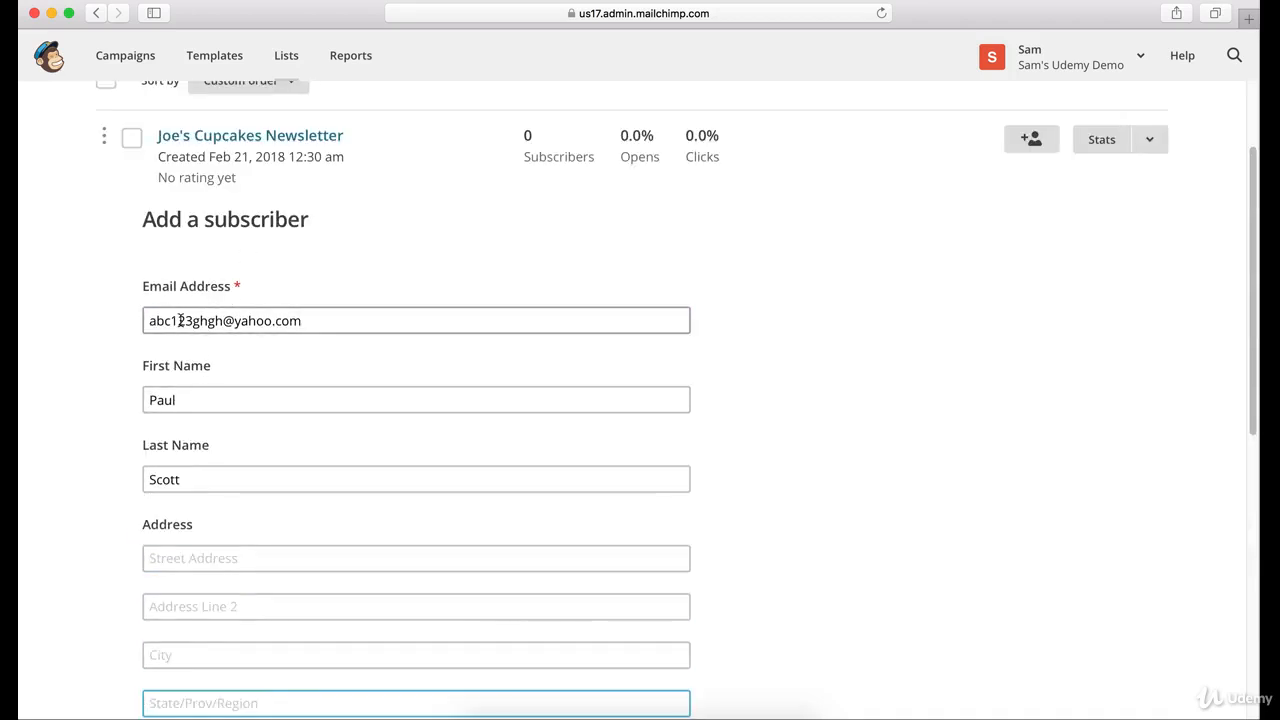
{"action": "scroll", "coordinate": [226, 457], "scroll_direction": "down", "scroll_amount": 10}
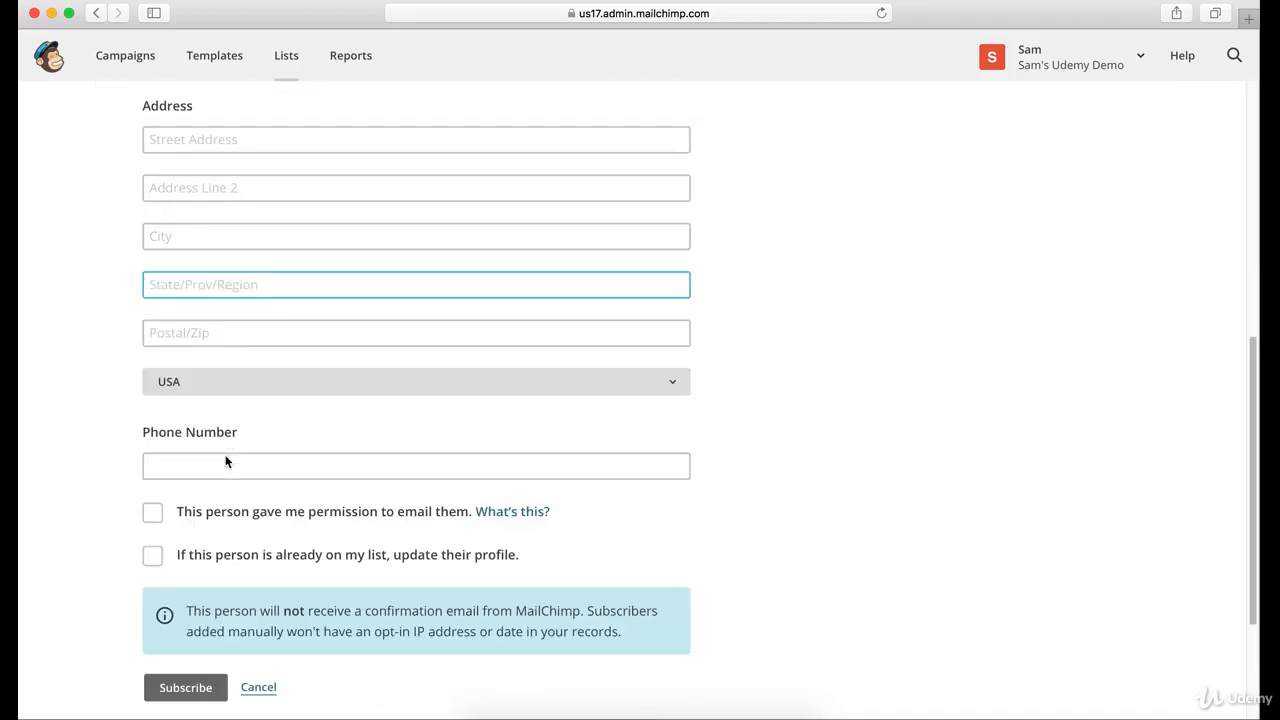
{"action": "left_click", "coordinate": [222, 385]}
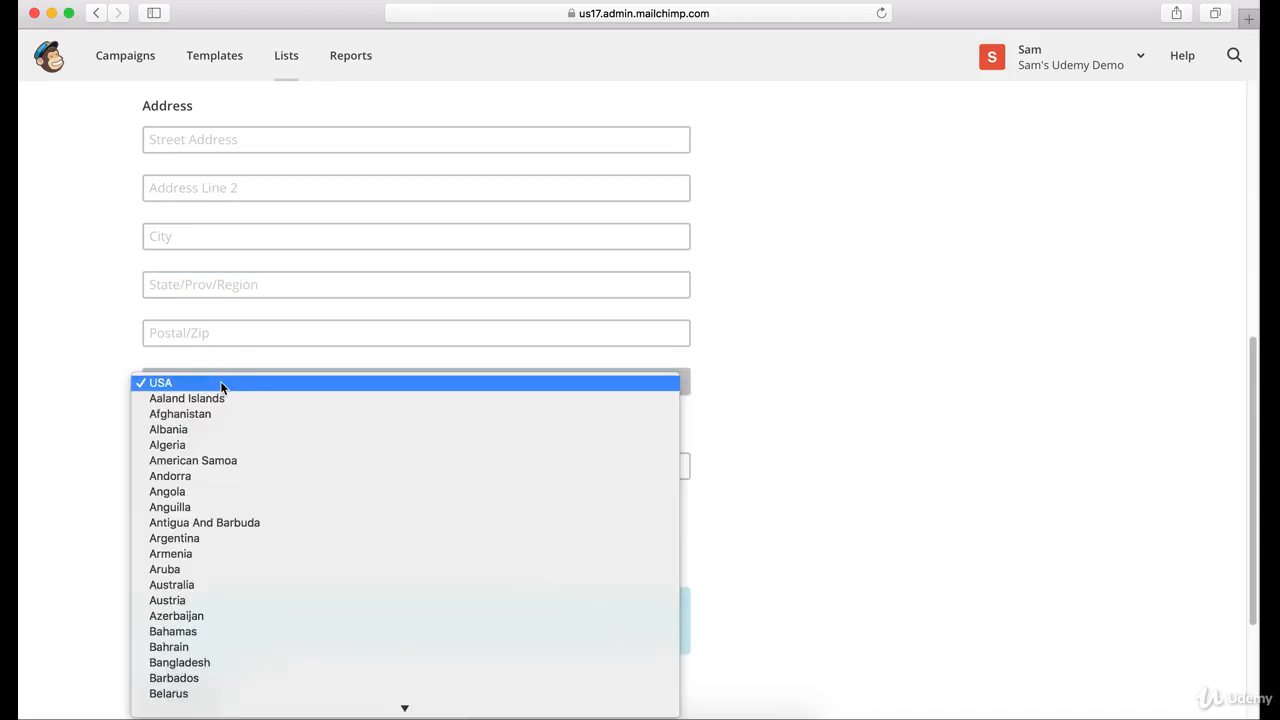
{"action": "left_click", "coordinate": [220, 382]}
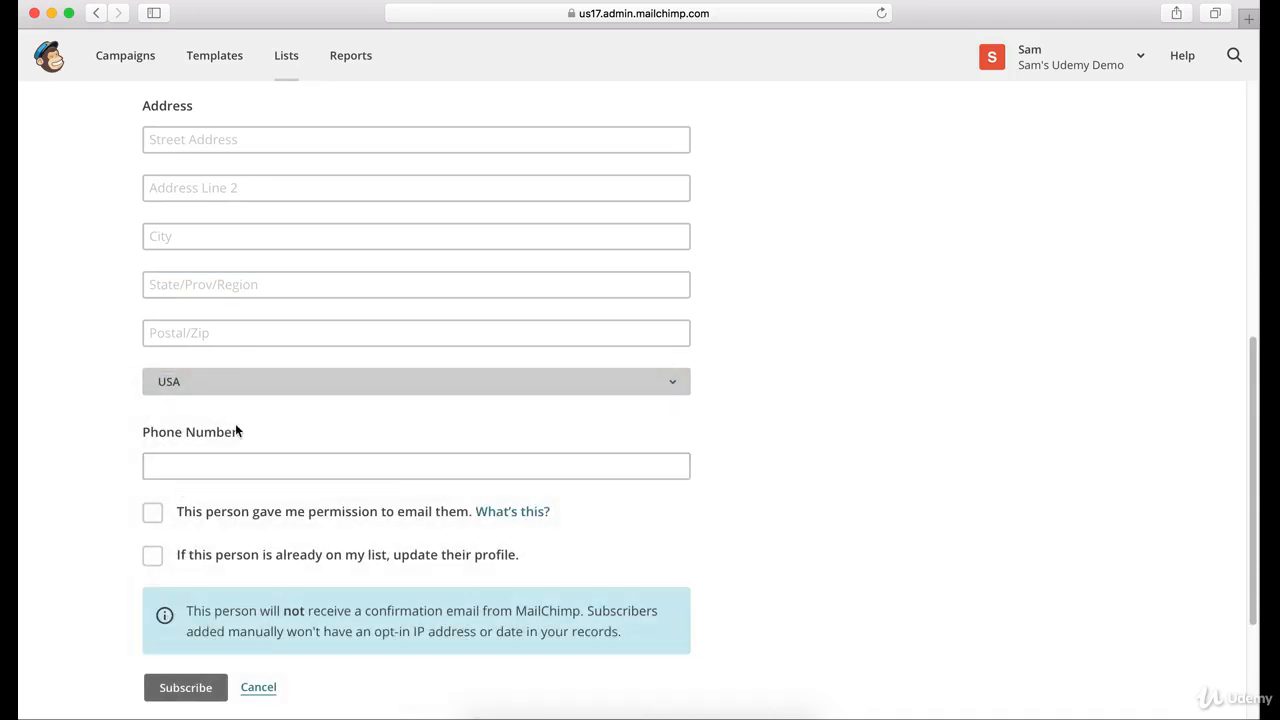
{"action": "scroll", "coordinate": [236, 452], "scroll_direction": "down", "scroll_amount": 5}
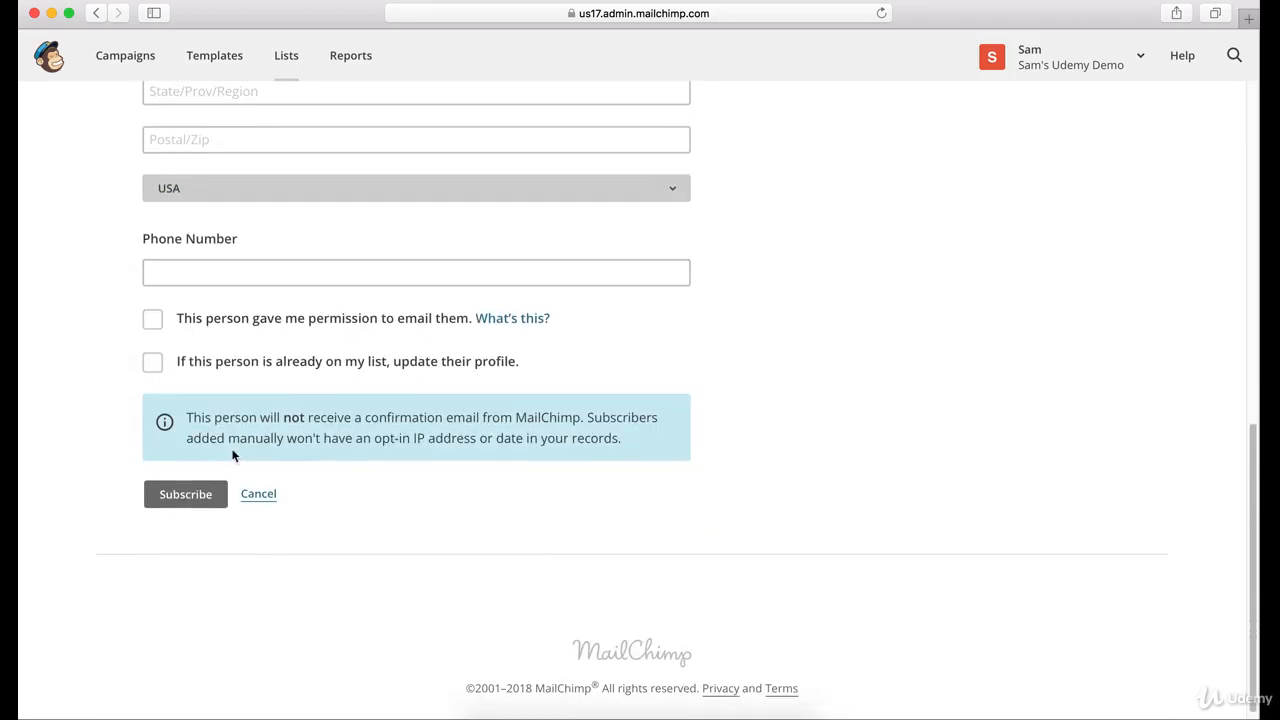
- Tick 'This person gave me permission to email them' on the add-subscriber form
{"action": "left_click", "coordinate": [153, 329]}
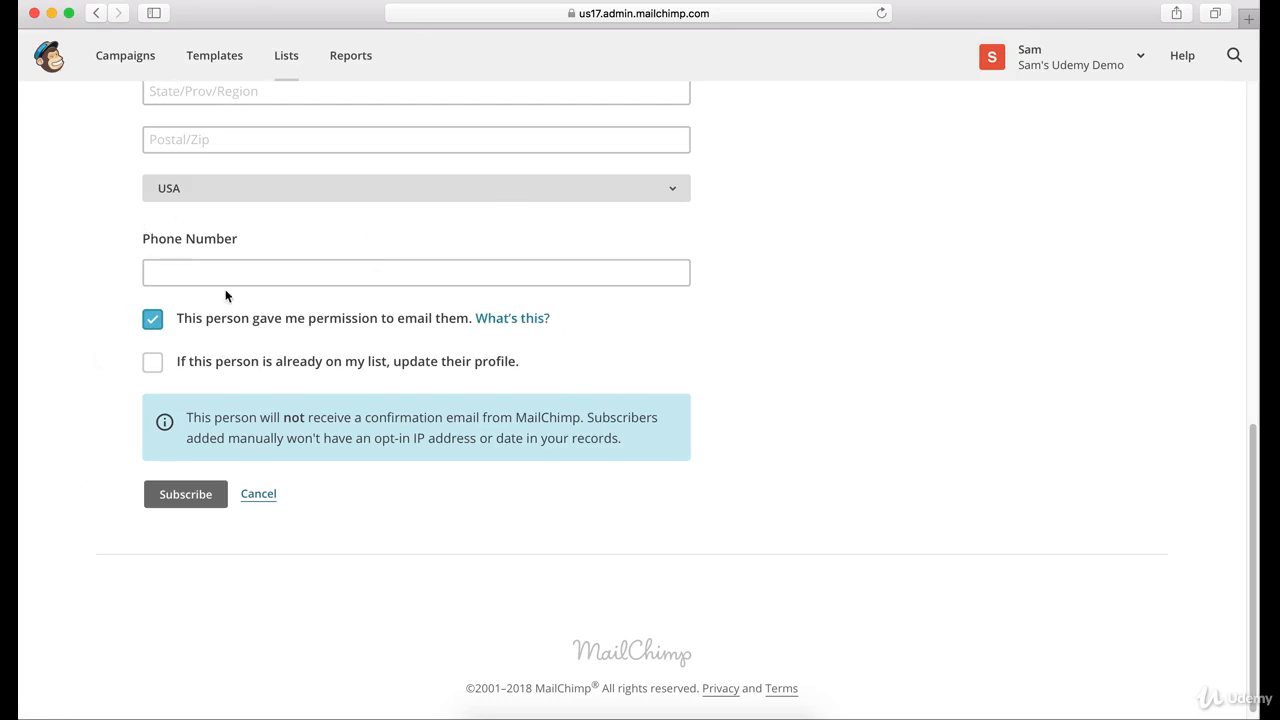
{"action": "scroll", "coordinate": [517, 335], "scroll_direction": "up", "scroll_amount": 1}
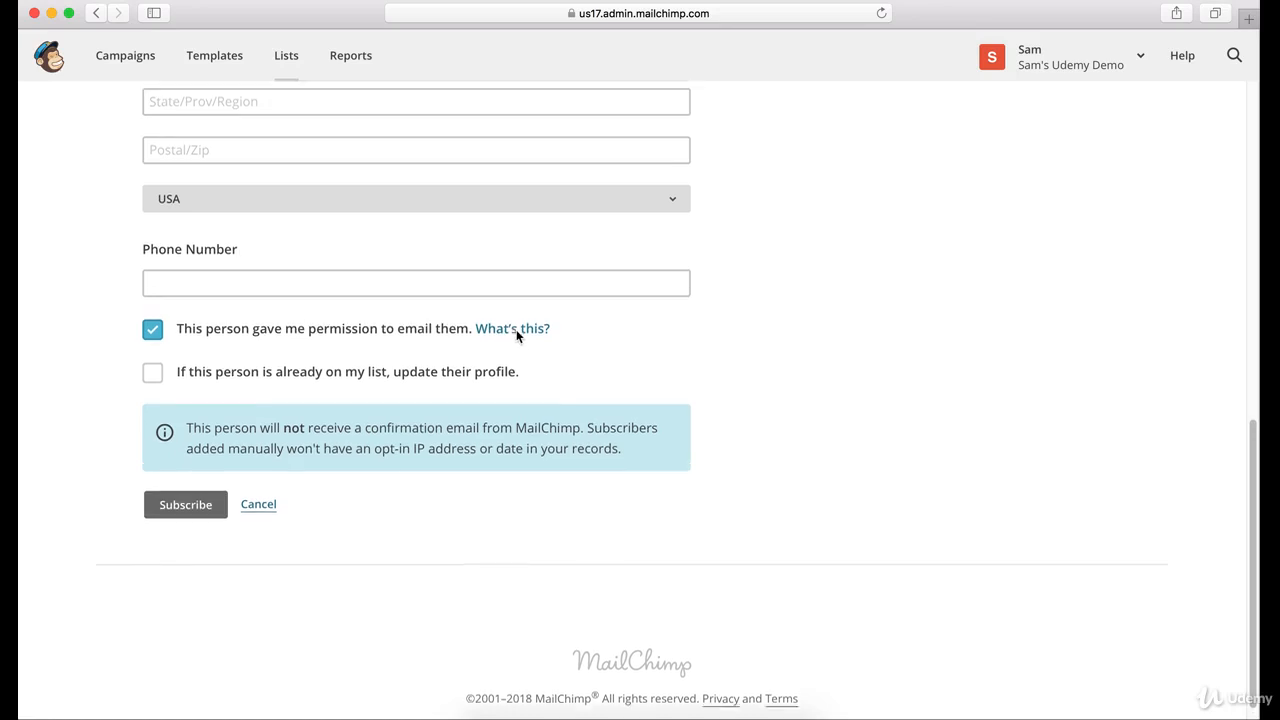
{"action": "scroll", "coordinate": [517, 335], "scroll_direction": "up", "scroll_amount": 1}
{"action": "scroll", "coordinate": [517, 335], "scroll_direction": "down", "scroll_amount": 1}
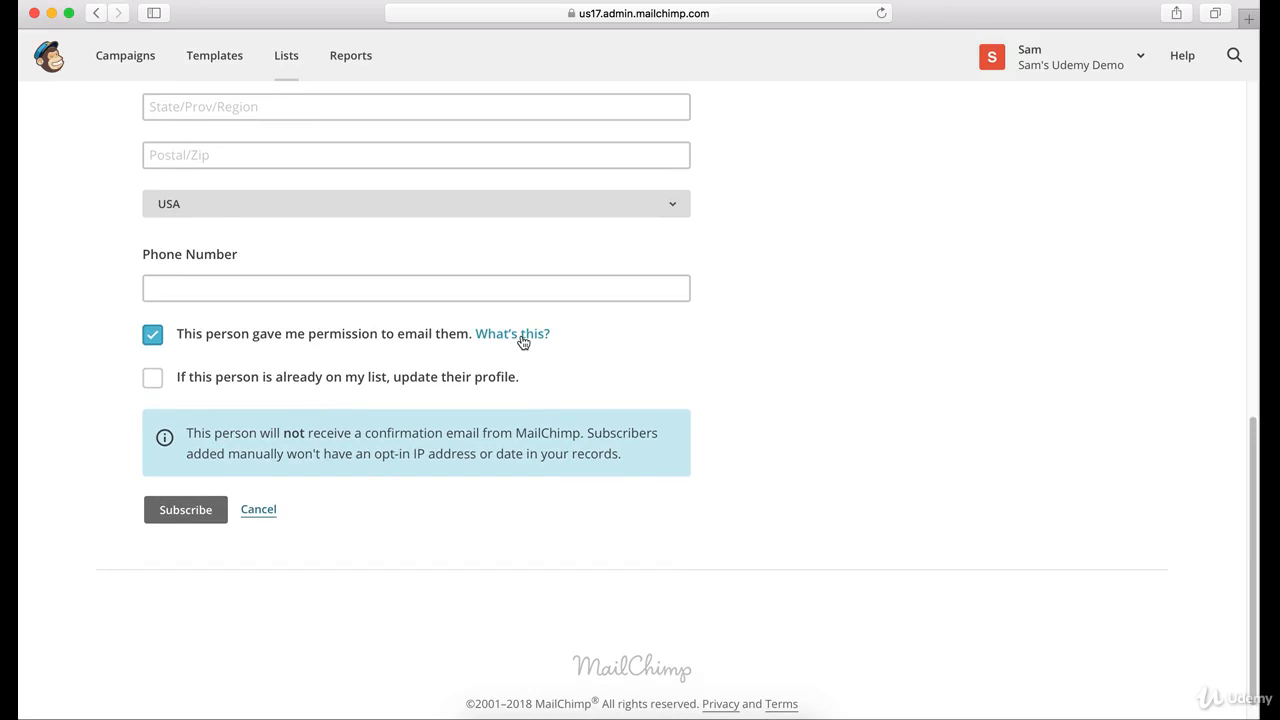
{"action": "left_click", "coordinate": [152, 340]}
{"action": "scroll", "coordinate": [325, 340], "scroll_direction": "up", "scroll_amount": 10}
{"action": "scroll", "coordinate": [321, 342], "scroll_direction": "down", "scroll_amount": 5}
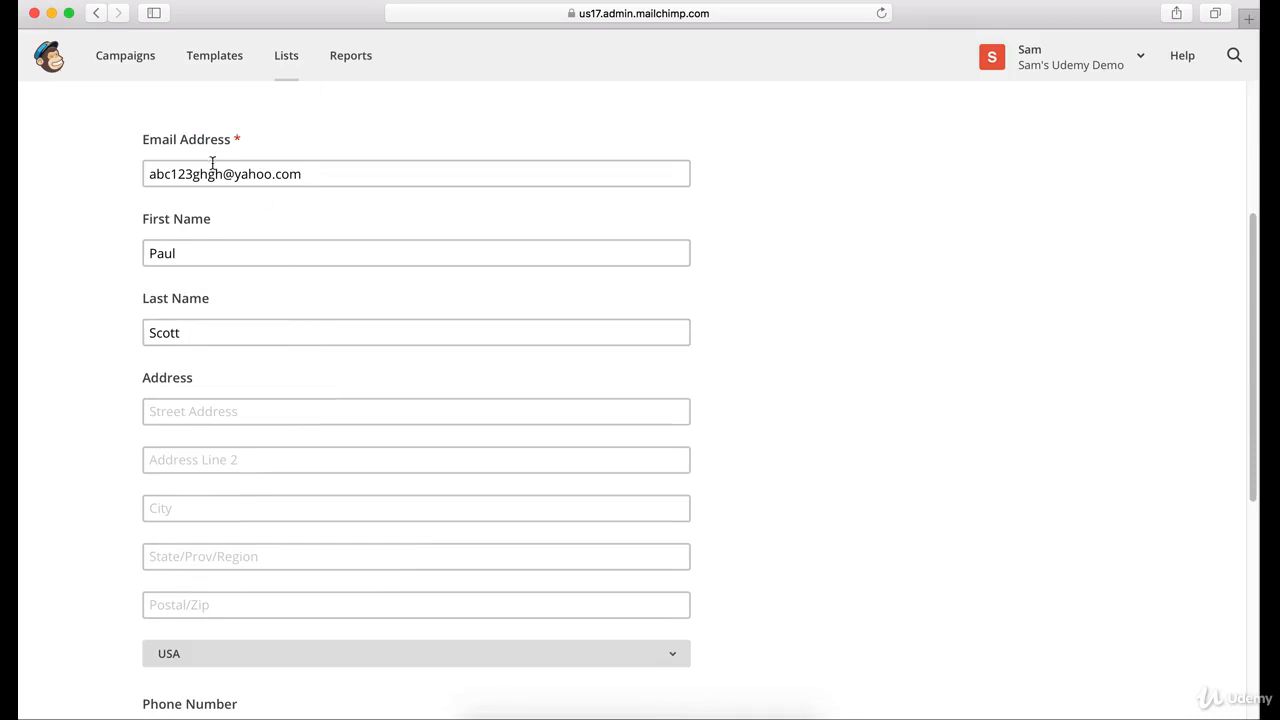
{"action": "scroll", "coordinate": [291, 200], "scroll_direction": "up", "scroll_amount": 1}
{"action": "scroll", "coordinate": [257, 191], "scroll_direction": "down", "scroll_amount": 5}
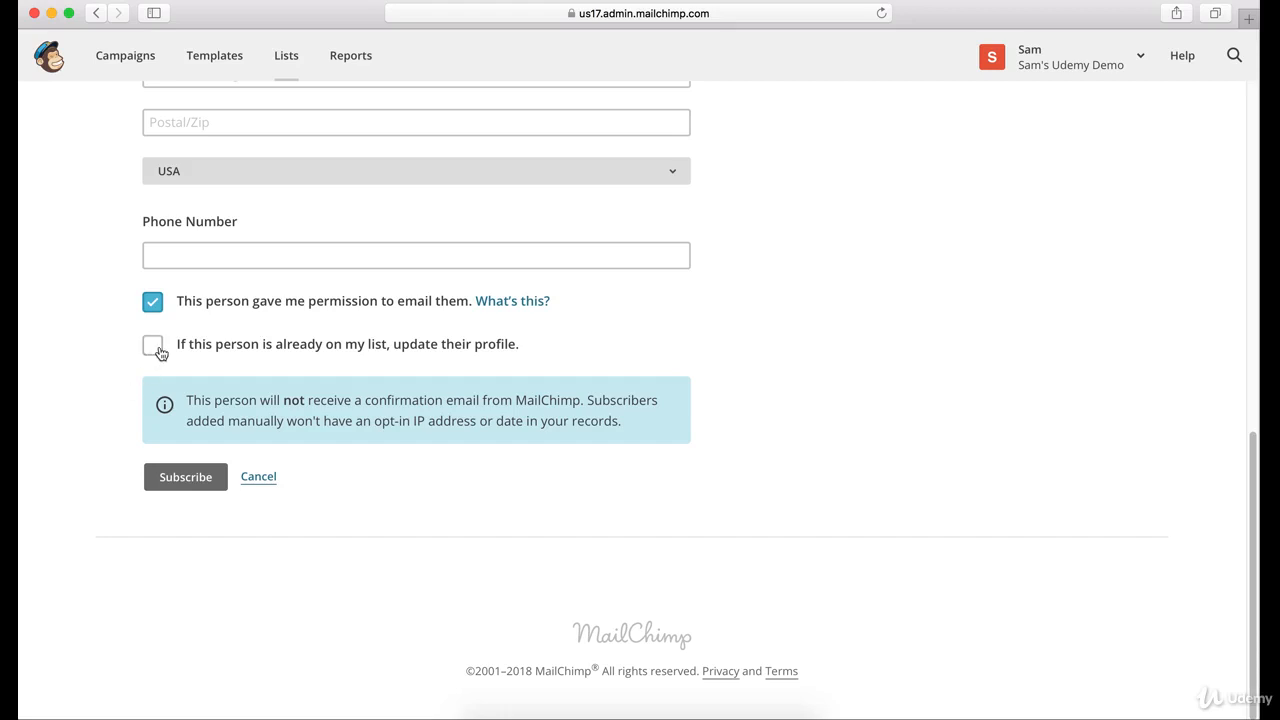
{"action": "scroll", "coordinate": [309, 300], "scroll_direction": "up", "scroll_amount": 8}
{"action": "scroll", "coordinate": [309, 297], "scroll_direction": "down", "scroll_amount": 1}
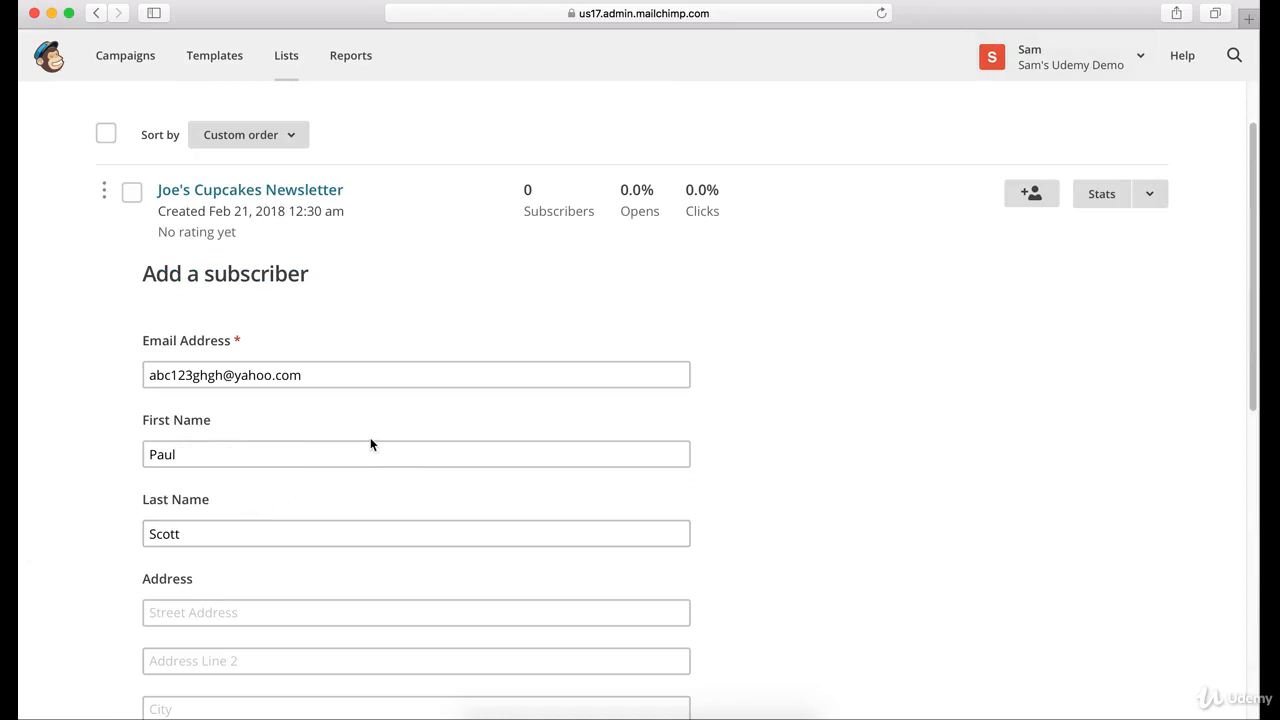
{"action": "scroll", "coordinate": [733, 382], "scroll_direction": "down", "scroll_amount": 1}
{"action": "scroll", "coordinate": [566, 346], "scroll_direction": "down", "scroll_amount": 3}
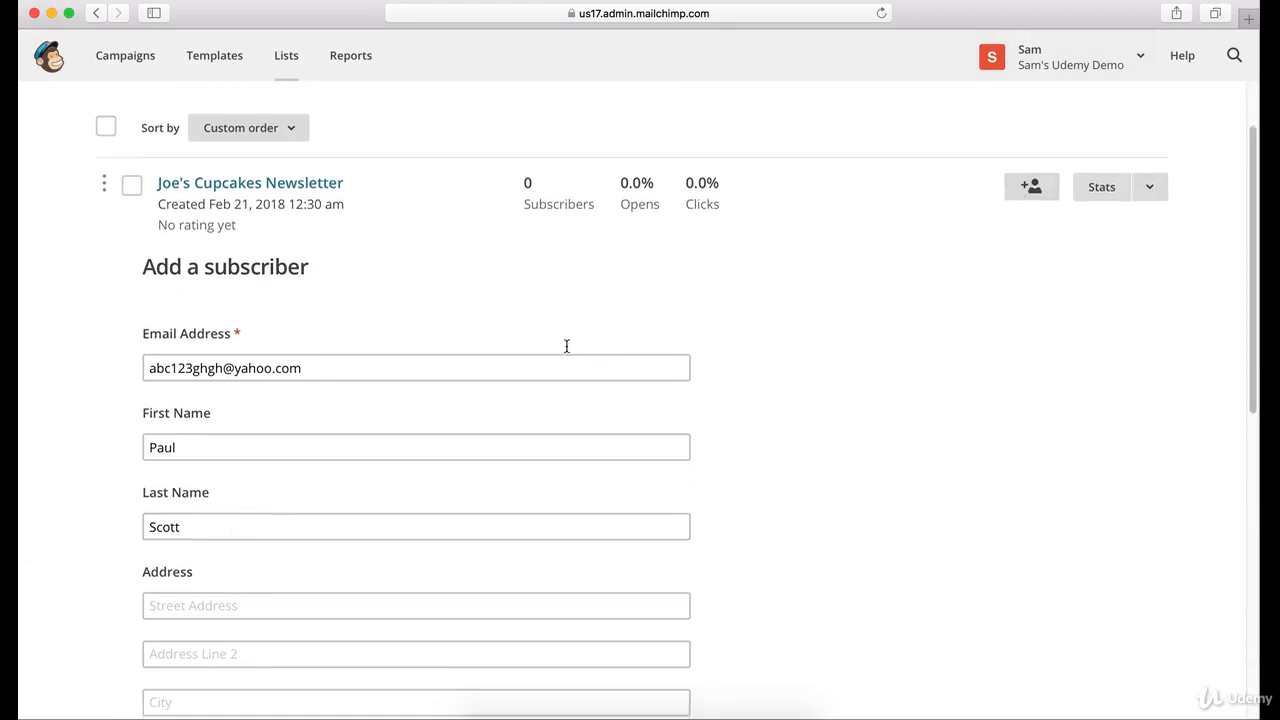
{"action": "scroll", "coordinate": [235, 385], "scroll_direction": "down", "scroll_amount": 1}
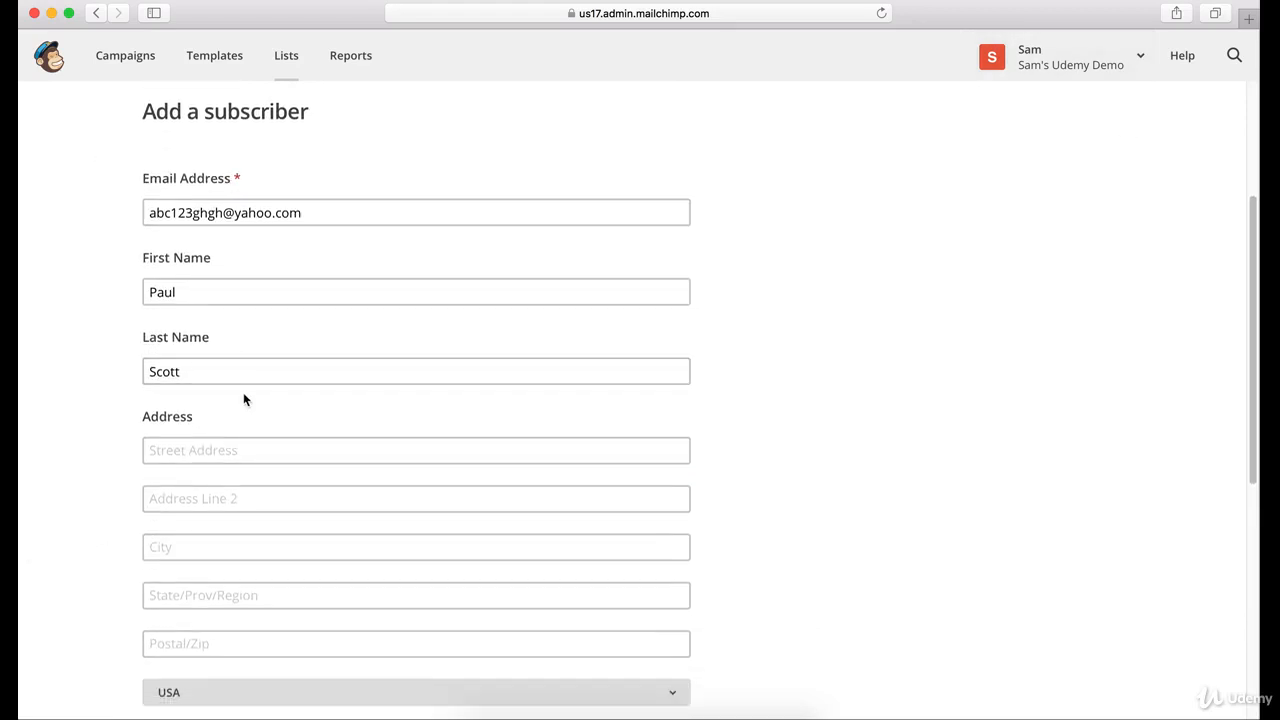
{"action": "scroll", "coordinate": [242, 402], "scroll_direction": "down", "scroll_amount": 1}
{"action": "left_click", "coordinate": [300, 196]}
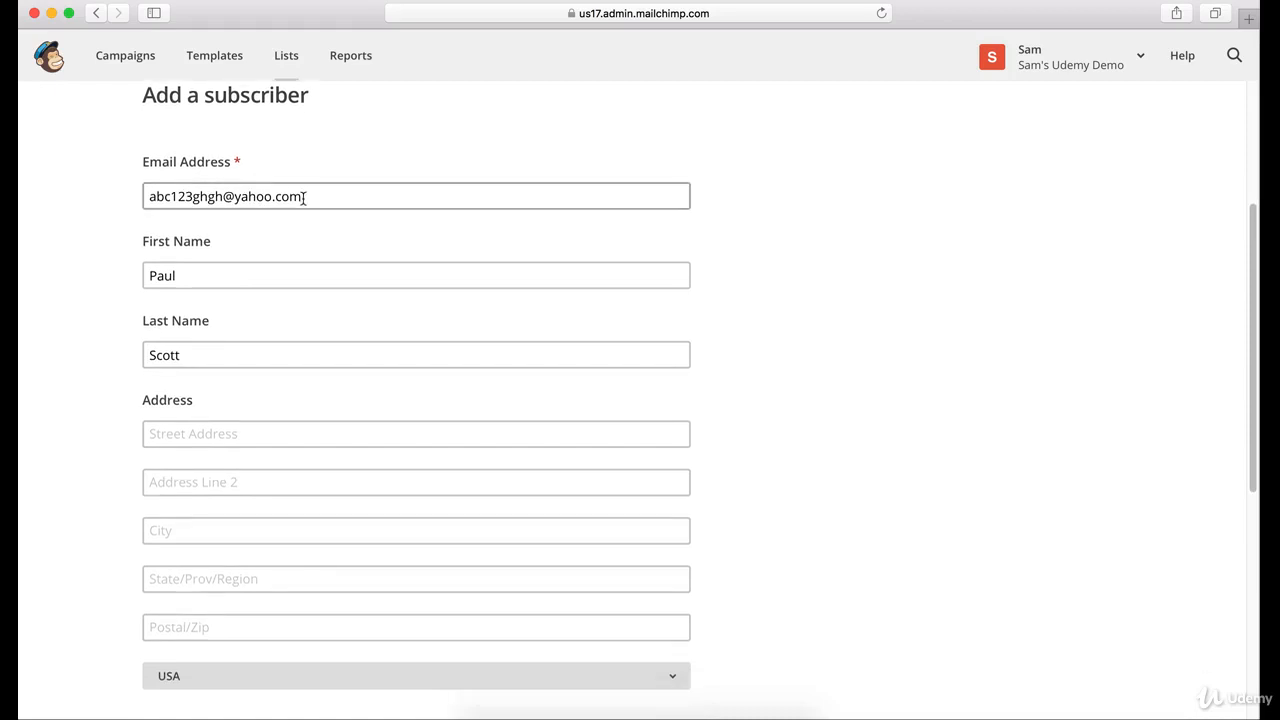
{"action": "left_click", "coordinate": [410, 276]}
{"action": "left_click", "coordinate": [244, 196]}
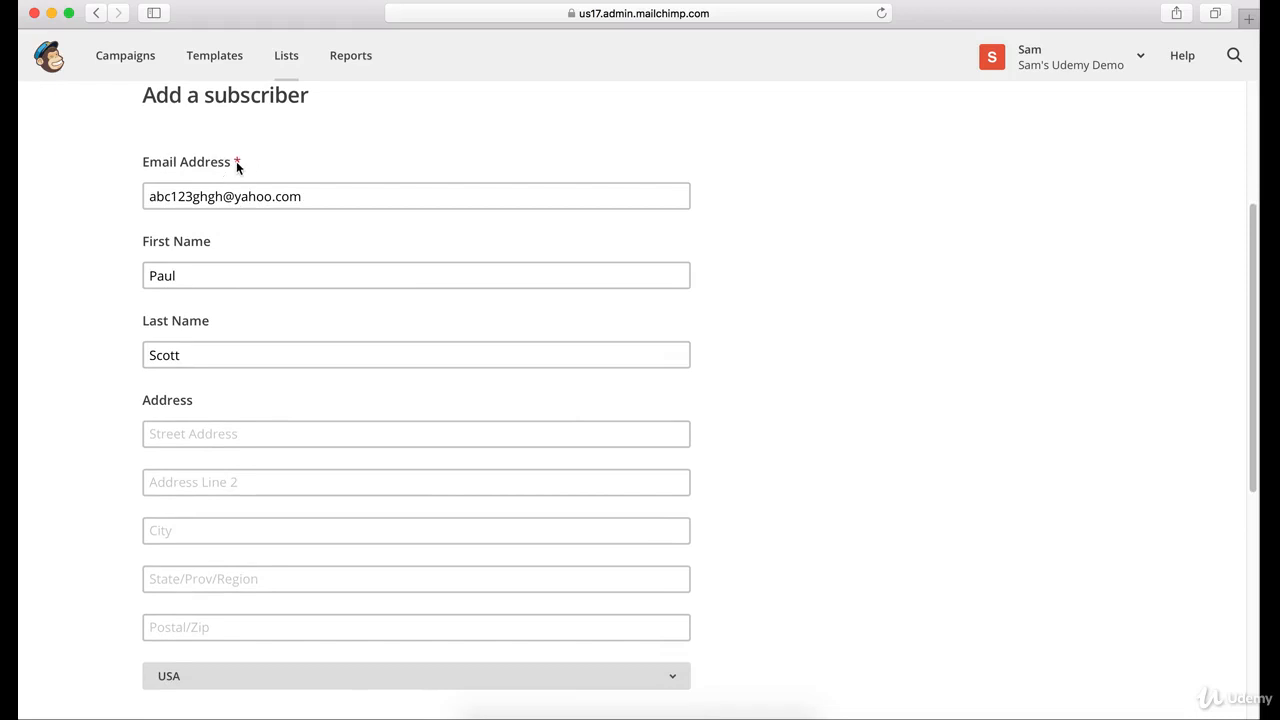
{"action": "left_click", "coordinate": [238, 164]}
{"action": "left_click", "coordinate": [203, 268]}
{"action": "left_click", "coordinate": [208, 354]}
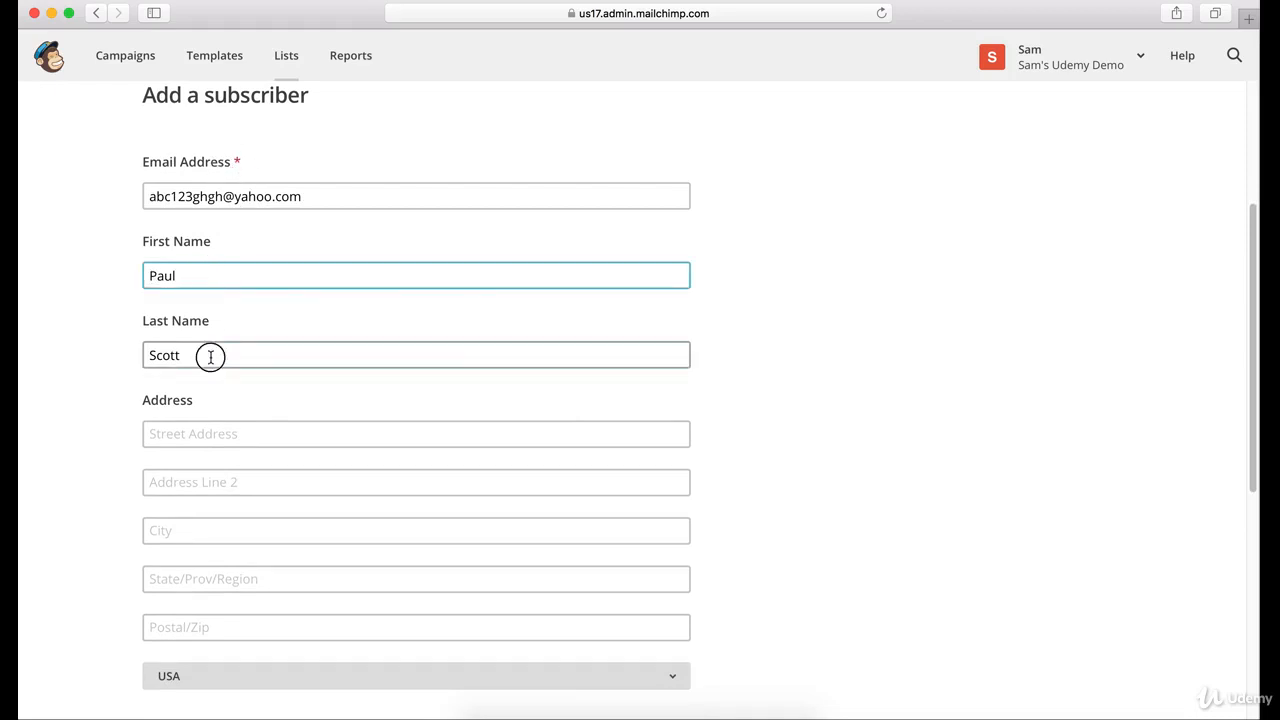
{"action": "left_click", "coordinate": [201, 265]}
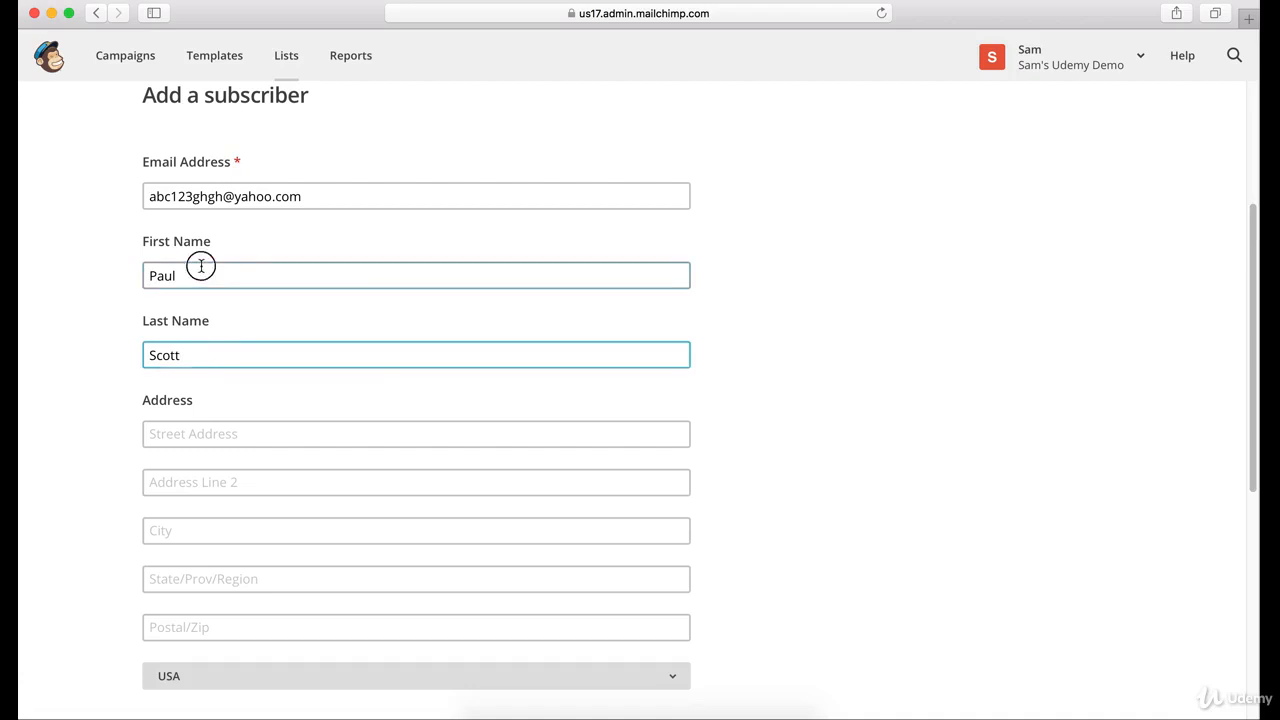
{"action": "left_click", "coordinate": [242, 165]}
{"action": "left_click", "coordinate": [240, 164]}
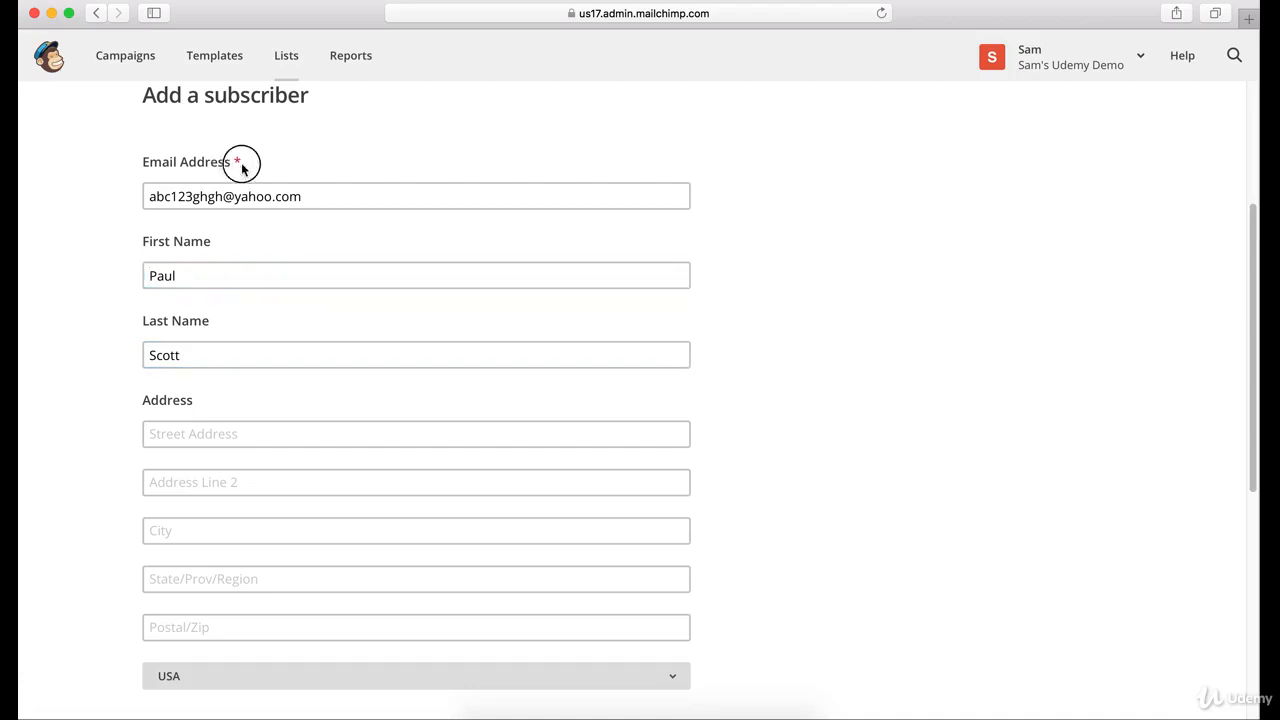
{"action": "scroll", "coordinate": [274, 233], "scroll_direction": "down", "scroll_amount": 5}
{"action": "scroll", "coordinate": [274, 233], "scroll_direction": "up", "scroll_amount": 5}
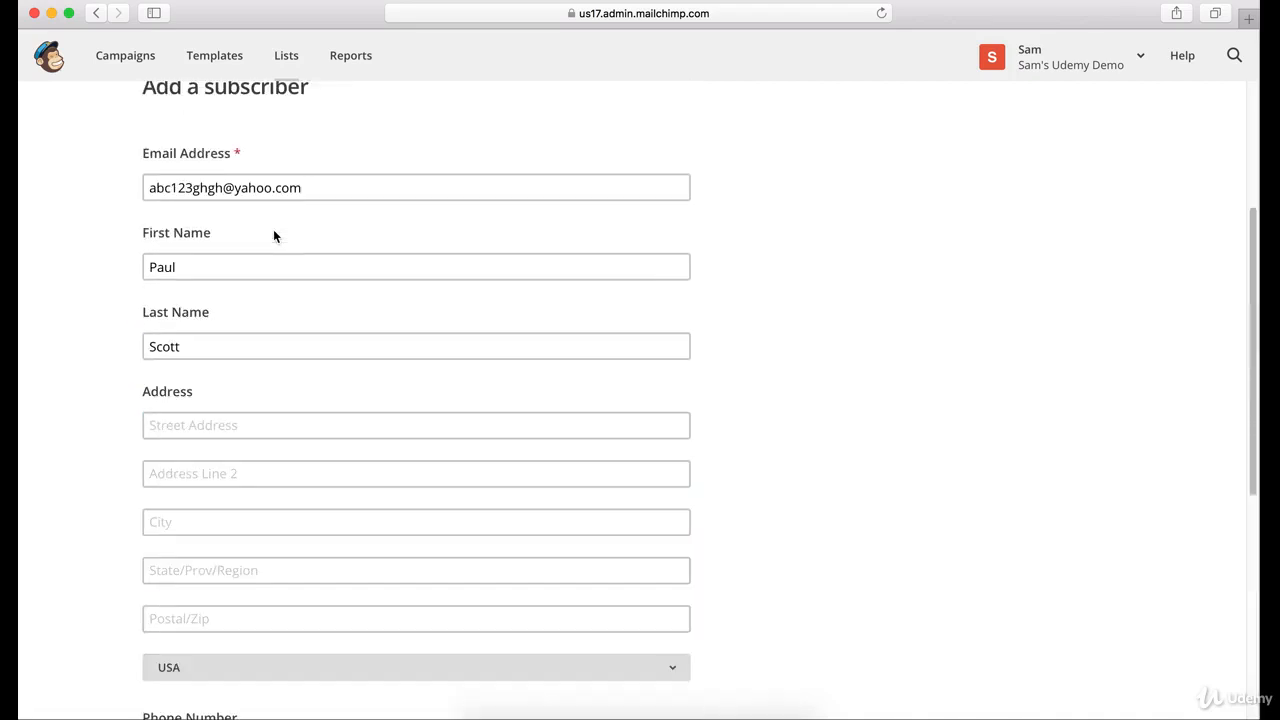
{"action": "scroll", "coordinate": [334, 206], "scroll_direction": "down", "scroll_amount": 5}
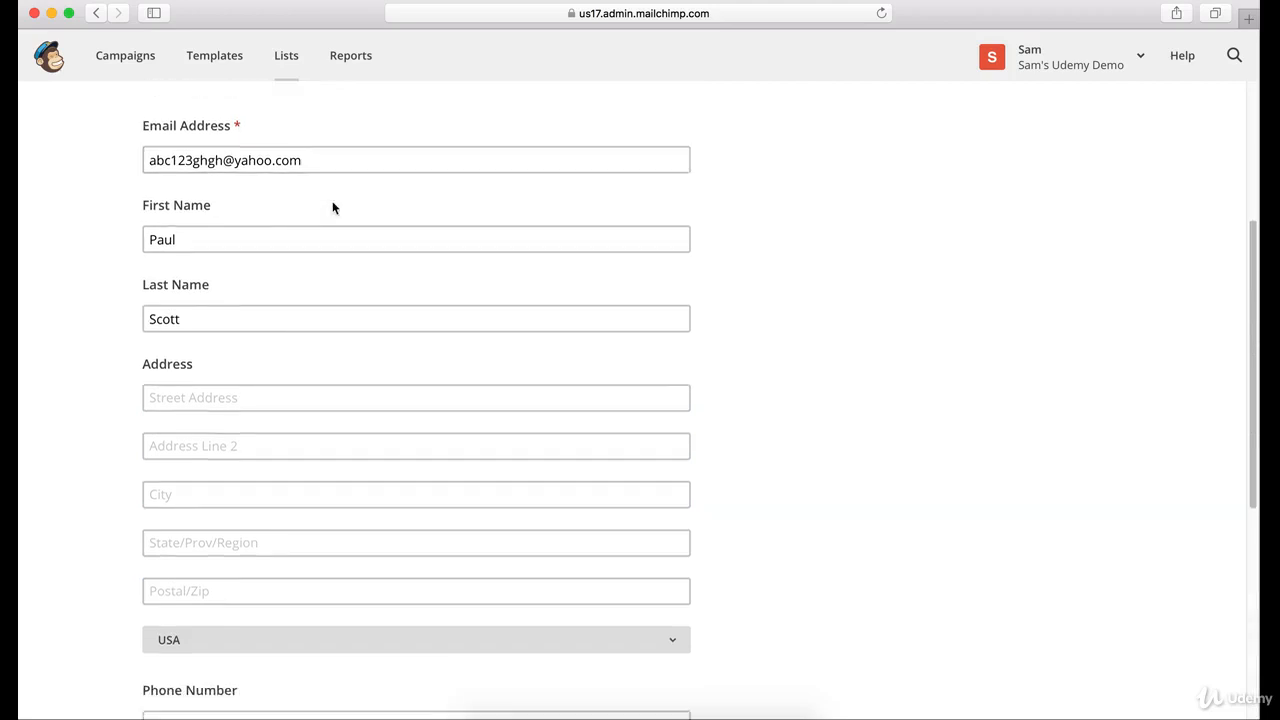
{"action": "scroll", "coordinate": [297, 380], "scroll_direction": "up", "scroll_amount": 3}
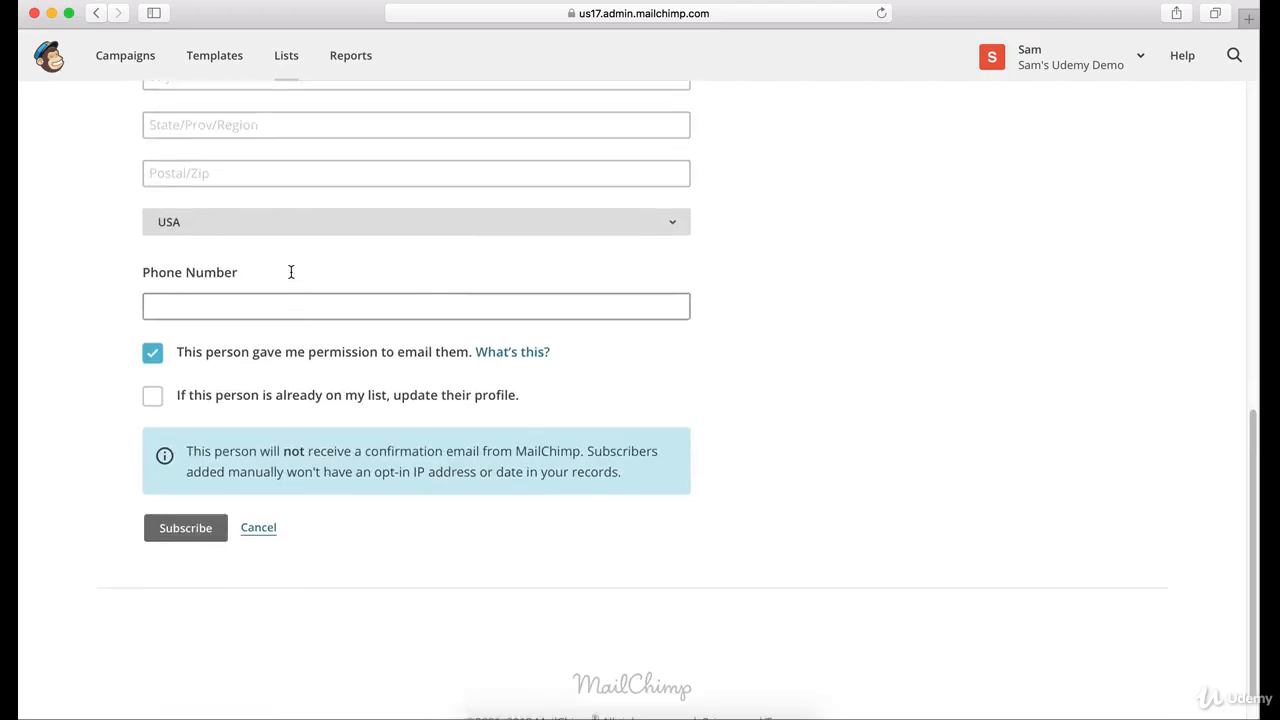
{"action": "left_click", "coordinate": [152, 534]}
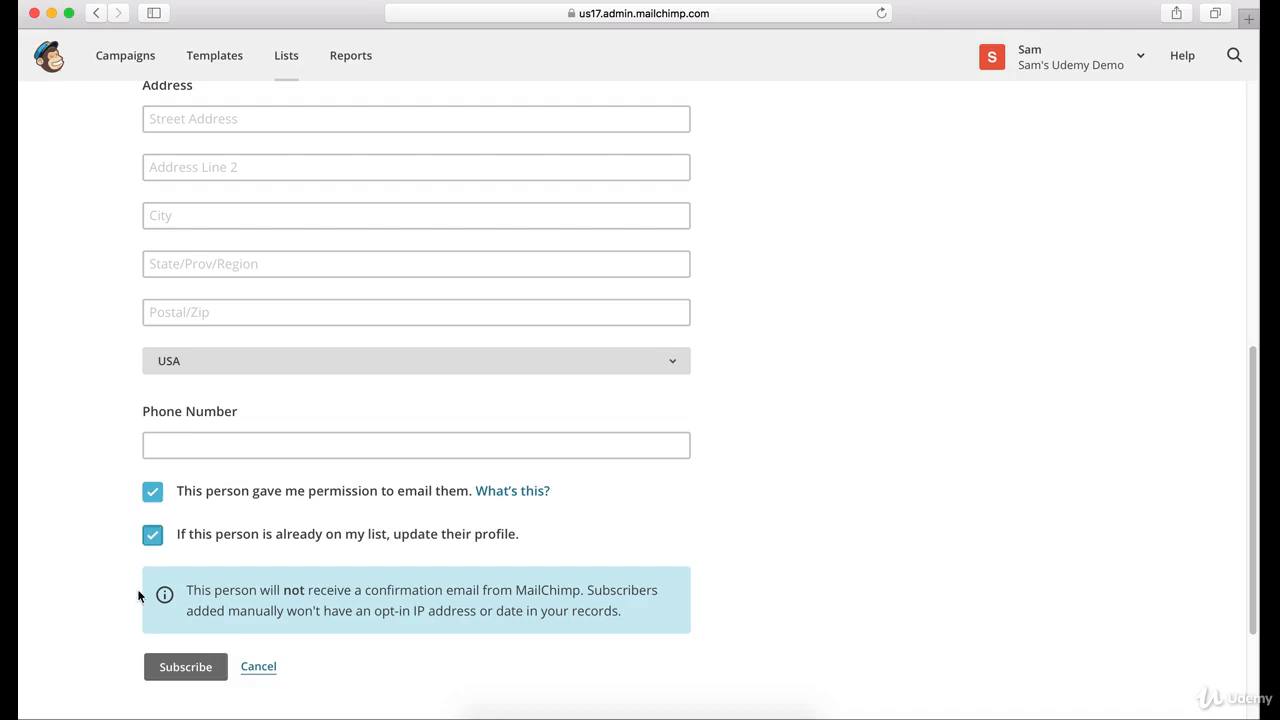
{"action": "scroll", "coordinate": [171, 383], "scroll_direction": "down", "scroll_amount": 1}
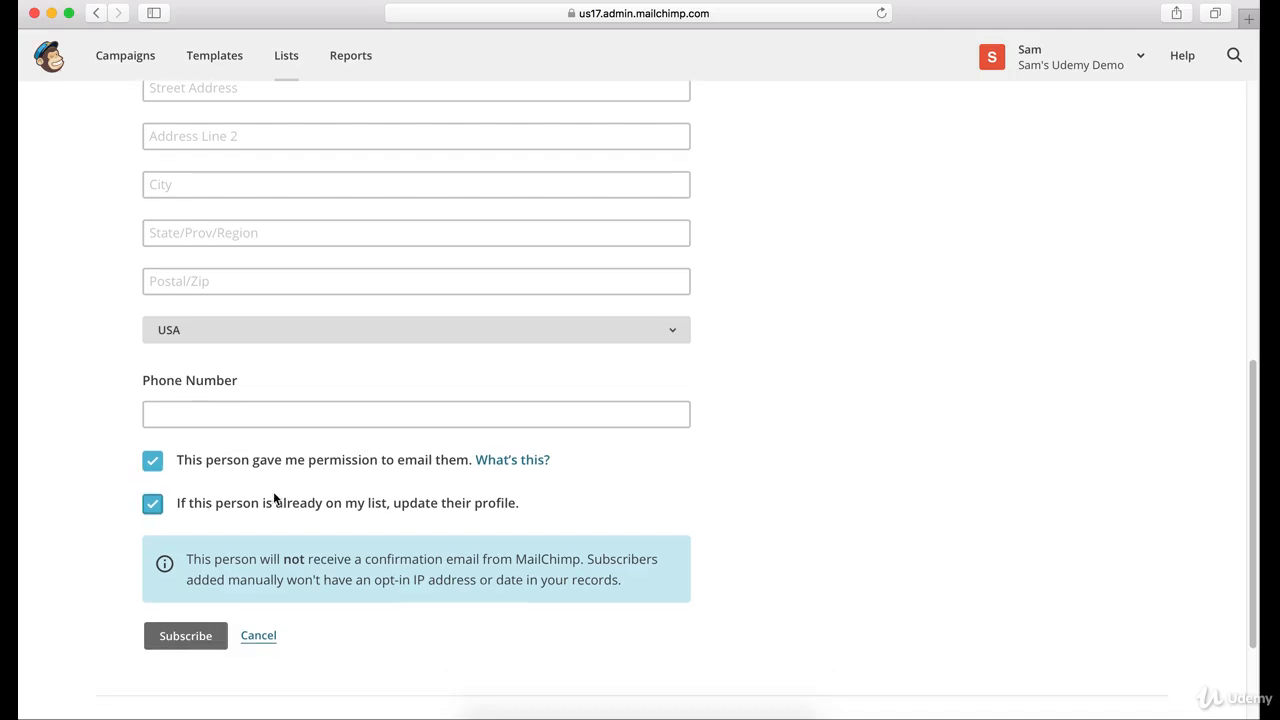
{"action": "left_click", "coordinate": [151, 510]}
{"action": "scroll", "coordinate": [600, 440], "scroll_direction": "down", "scroll_amount": 2}
{"action": "scroll", "coordinate": [600, 432], "scroll_direction": "down", "scroll_amount": 1}
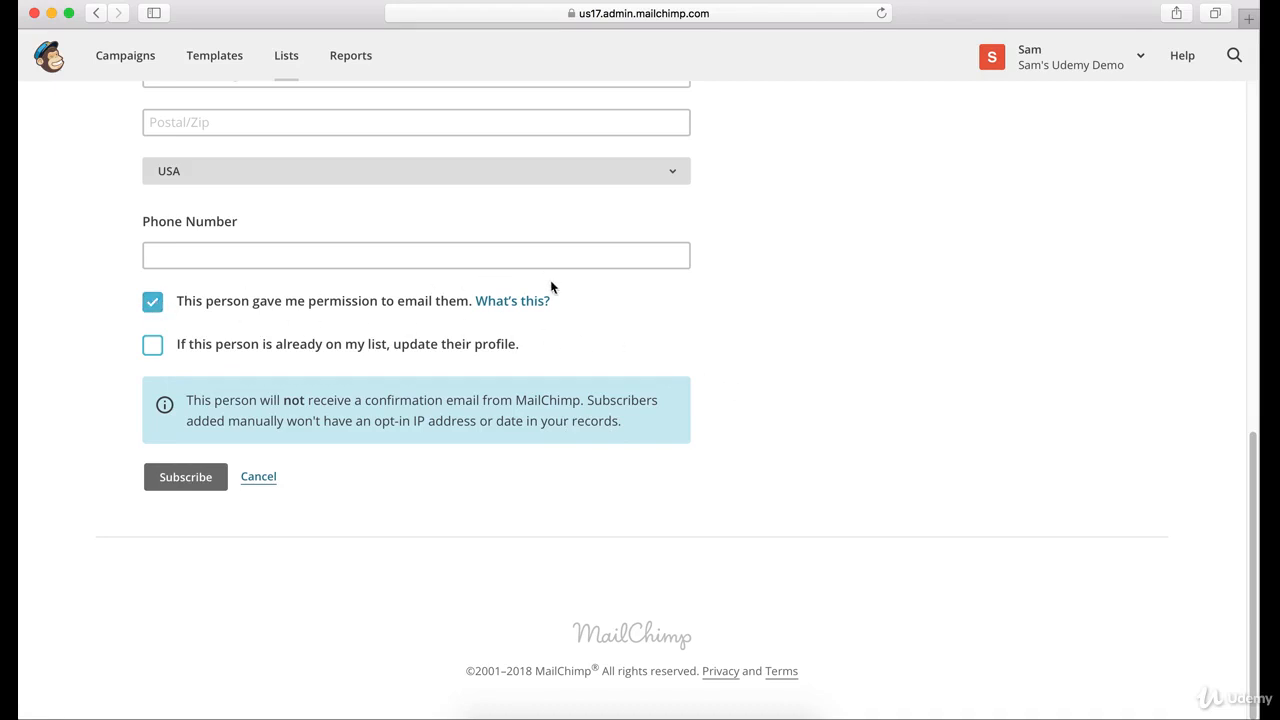
- Subscribe the contact, then open Joe's Cupcakes Newsletter from Lists to see its contacts table
{"action": "left_click", "coordinate": [218, 477]}
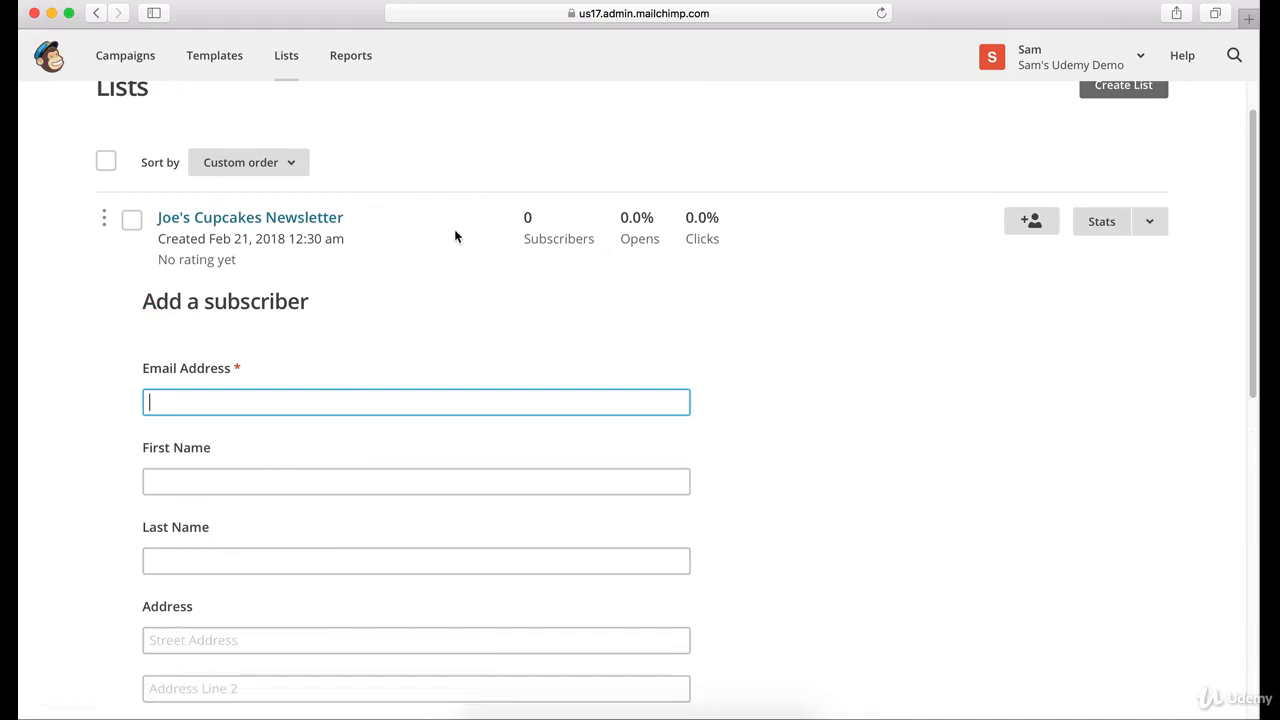
{"action": "left_click", "coordinate": [533, 219]}
{"action": "scroll", "coordinate": [515, 222], "scroll_direction": "up", "scroll_amount": 1}
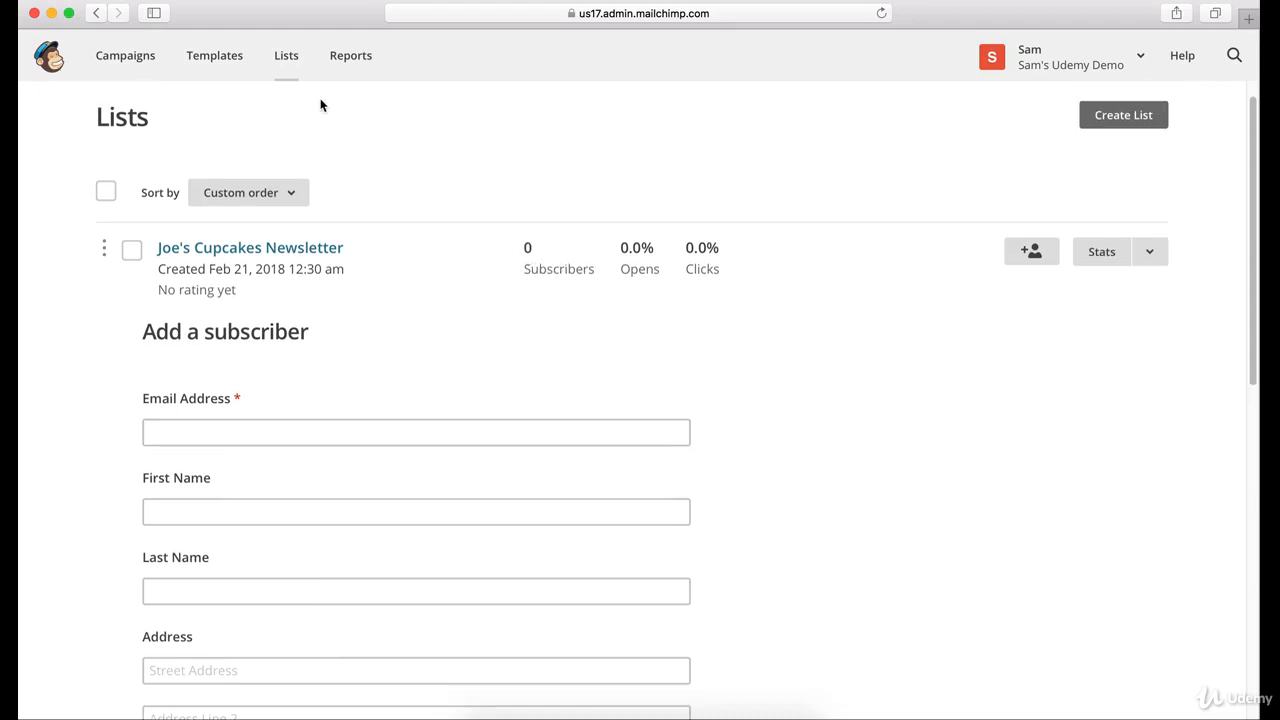
{"action": "left_click", "coordinate": [226, 60]}
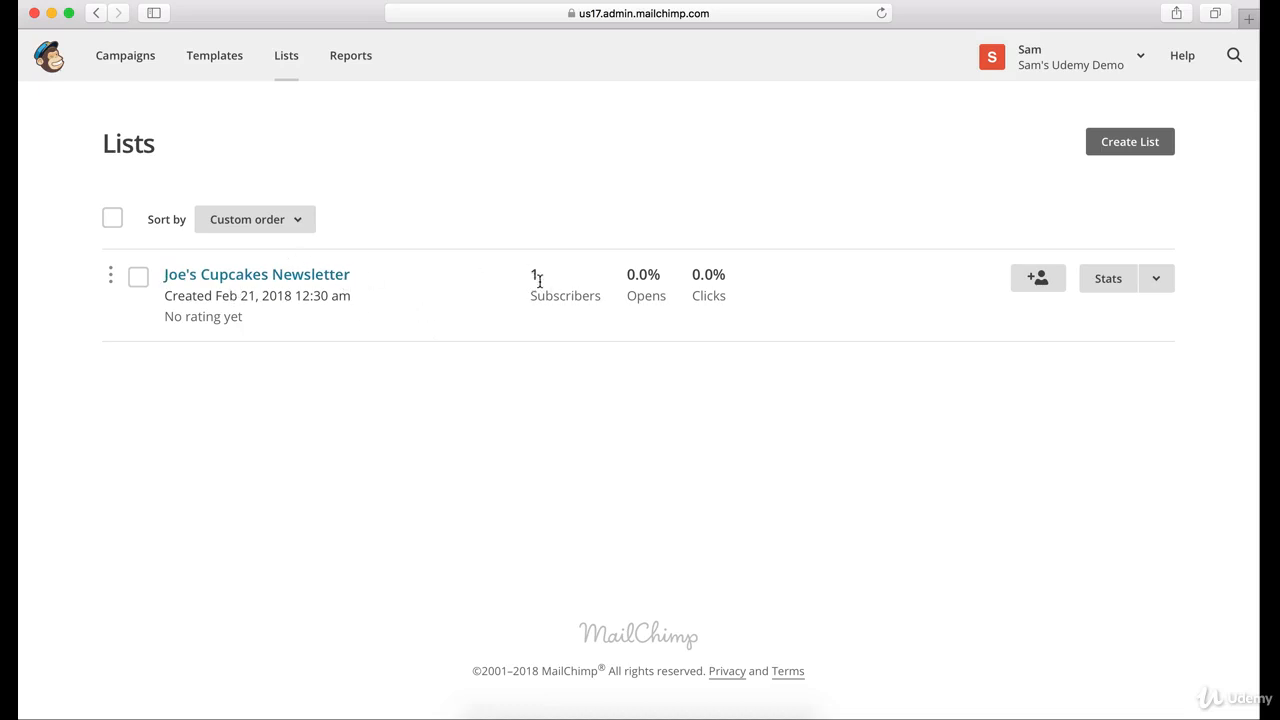
{"action": "left_click", "coordinate": [323, 277]}
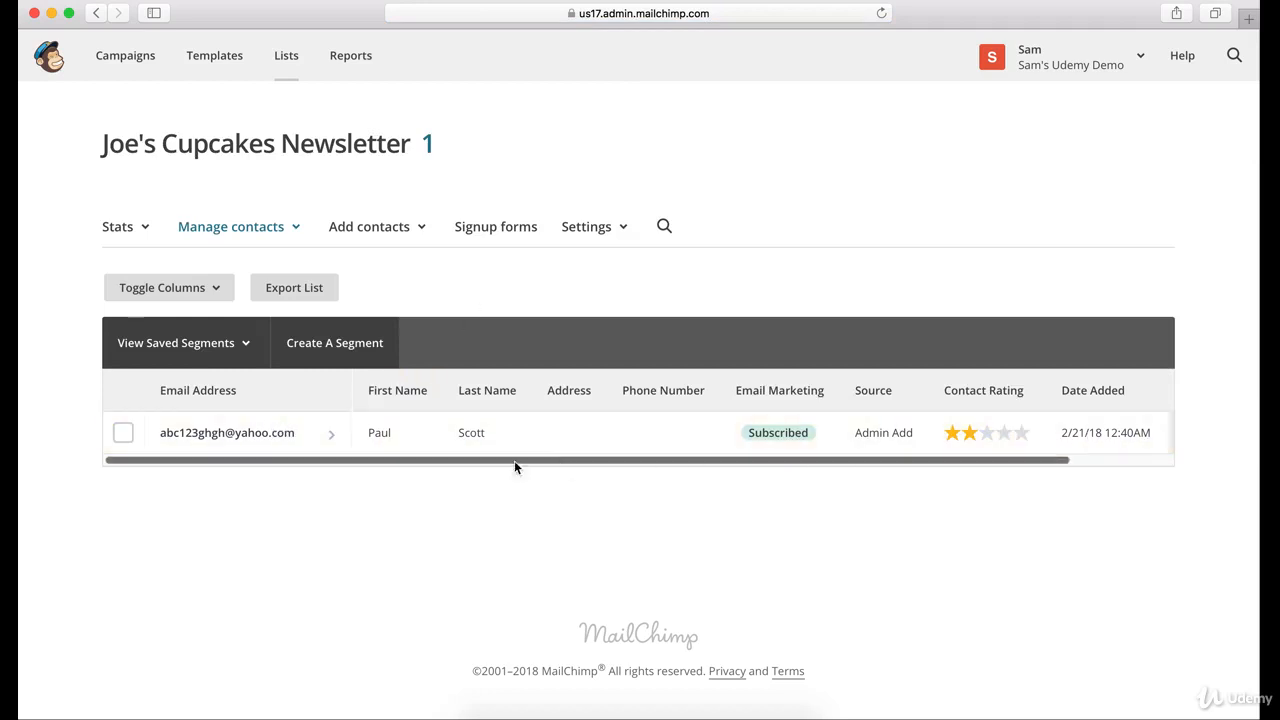
- Open the contact's profile, review Subscriber details, and check Activity showing 0 campaigns sent
{"action": "left_click", "coordinate": [258, 437]}
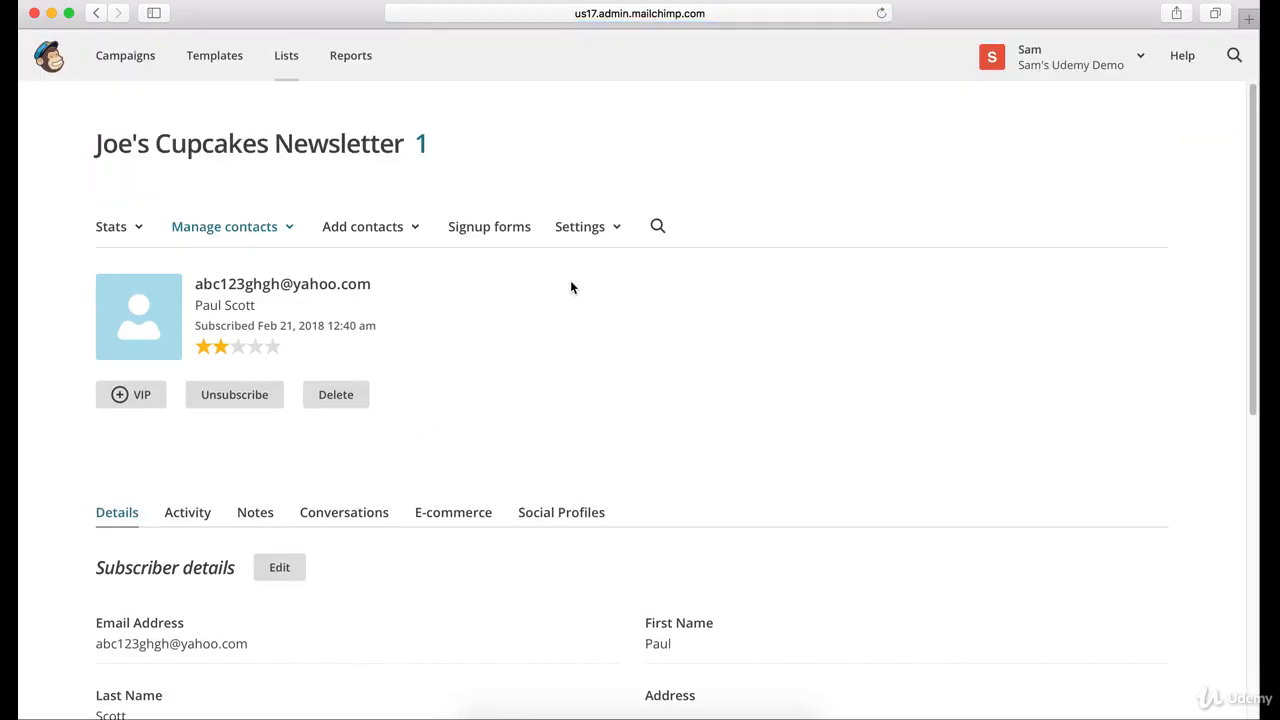
{"action": "scroll", "coordinate": [570, 281], "scroll_direction": "down", "scroll_amount": 1}
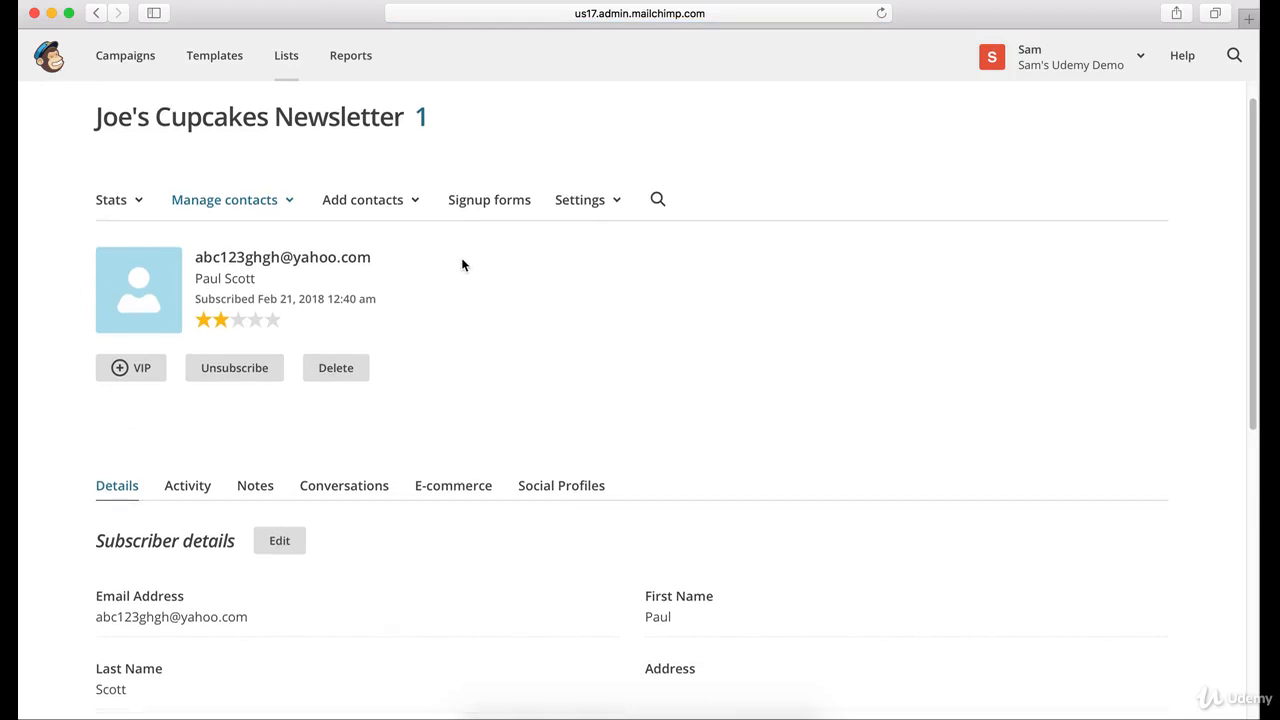
{"action": "scroll", "coordinate": [462, 264], "scroll_direction": "down", "scroll_amount": 1}
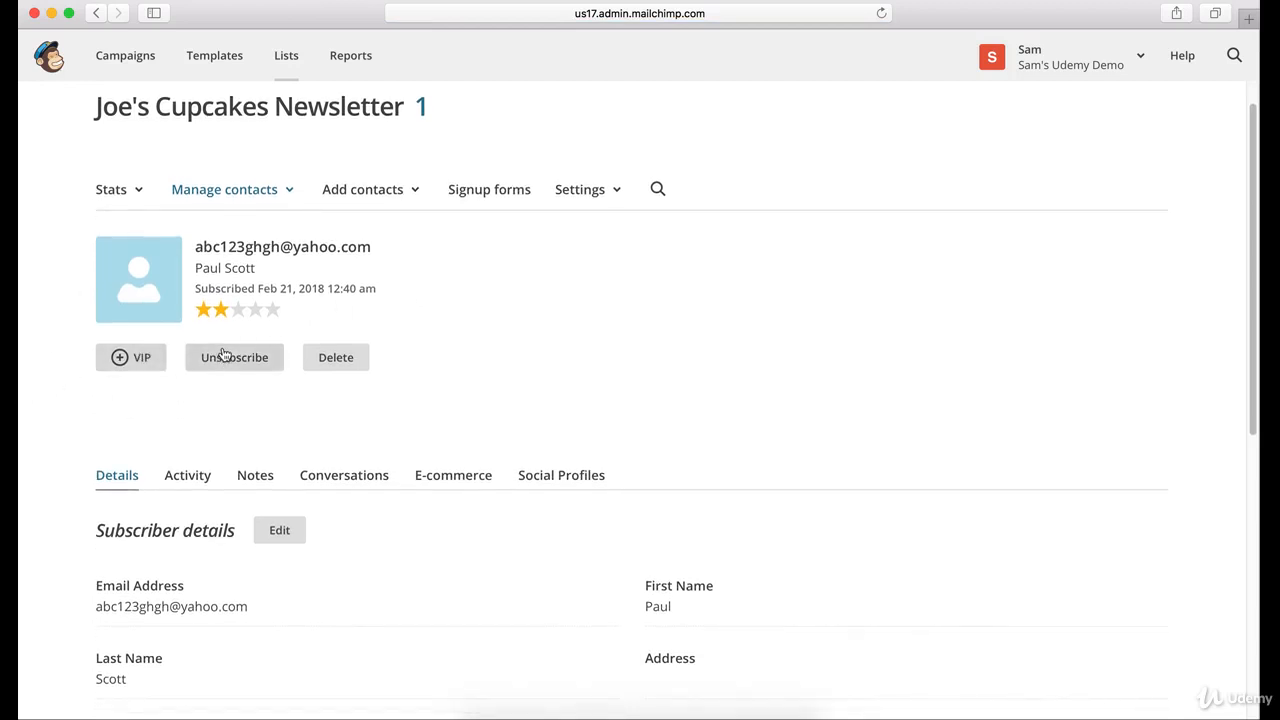
{"action": "scroll", "coordinate": [433, 342], "scroll_direction": "down", "scroll_amount": 5}
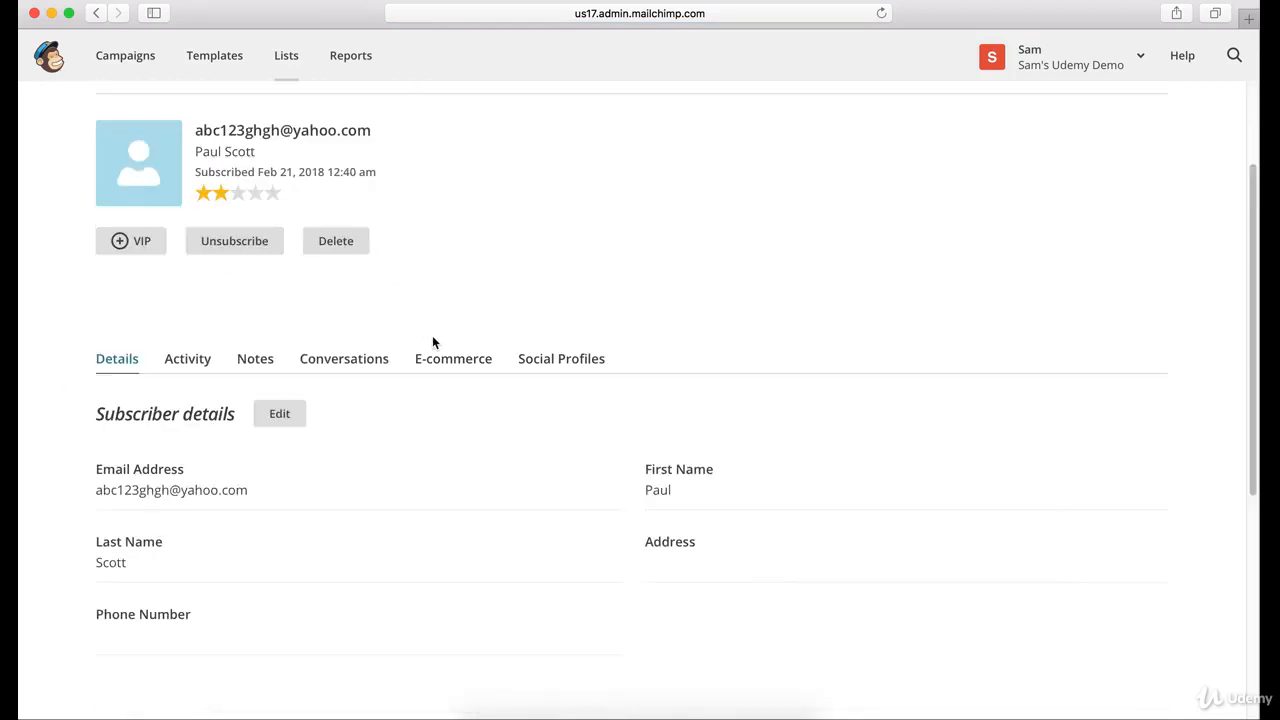
{"action": "scroll", "coordinate": [433, 342], "scroll_direction": "down", "scroll_amount": 7}
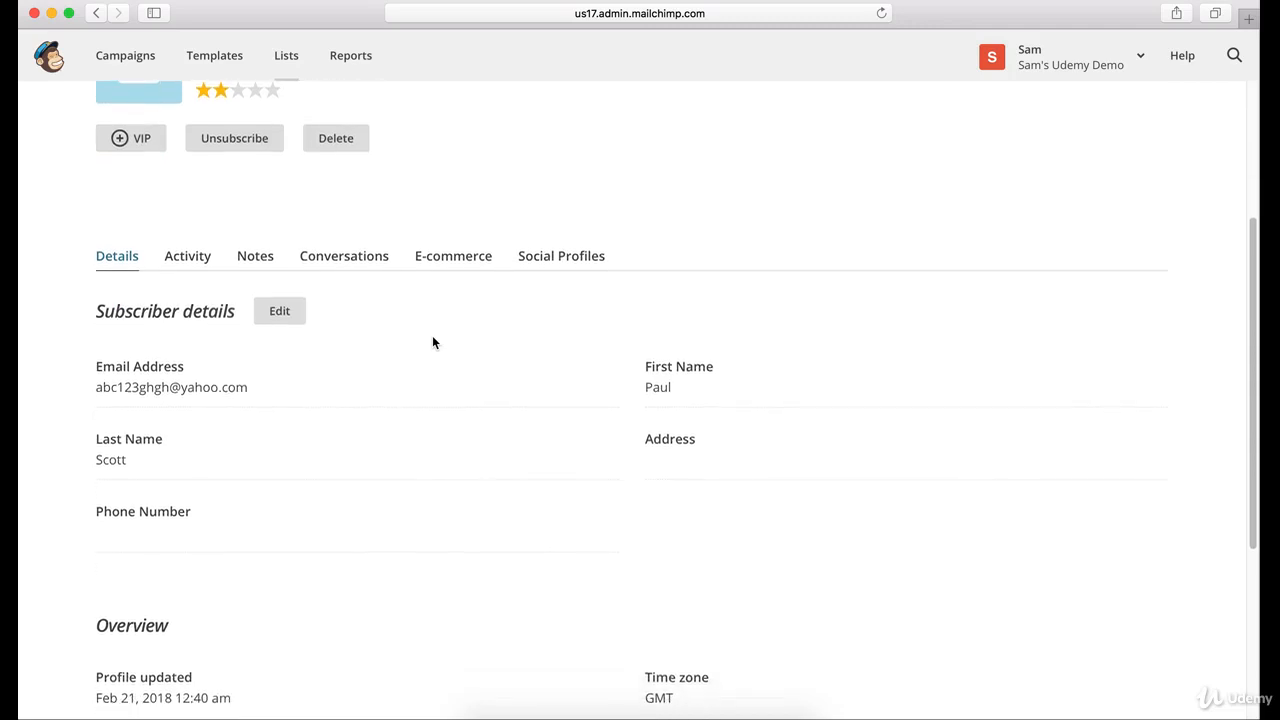
{"action": "scroll", "coordinate": [433, 342], "scroll_direction": "up", "scroll_amount": 7}
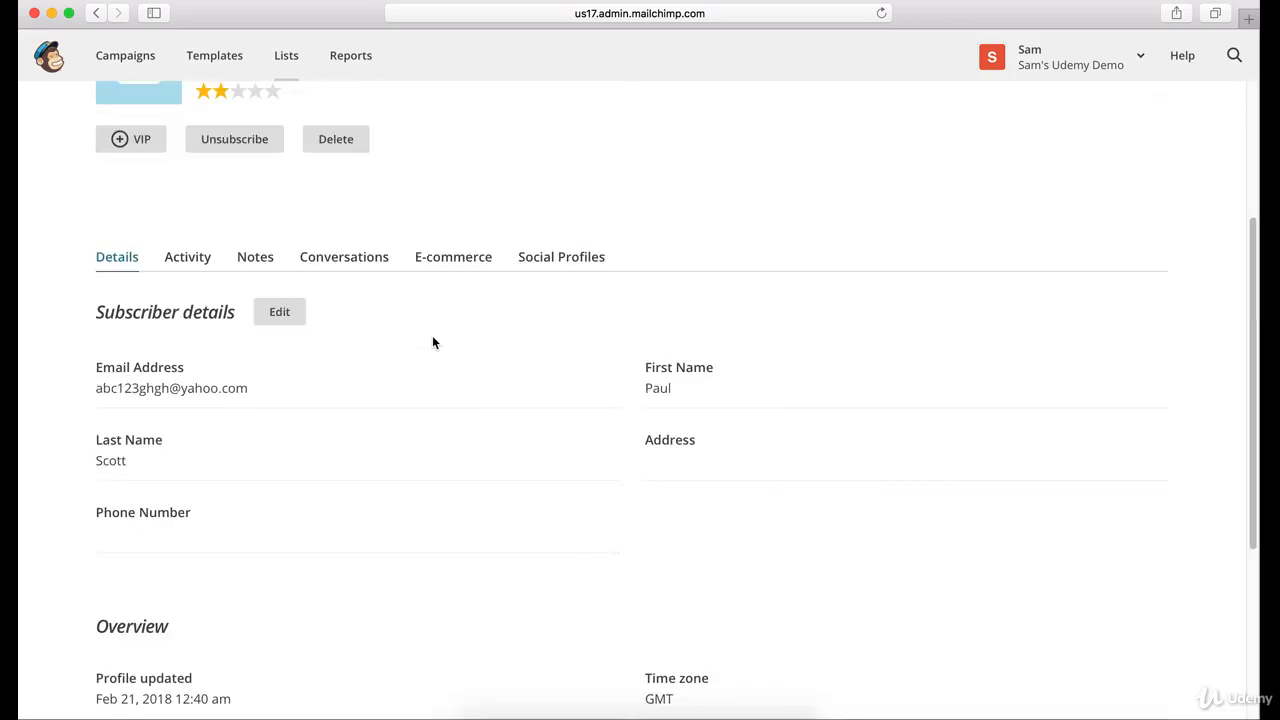
{"action": "left_click", "coordinate": [180, 260]}
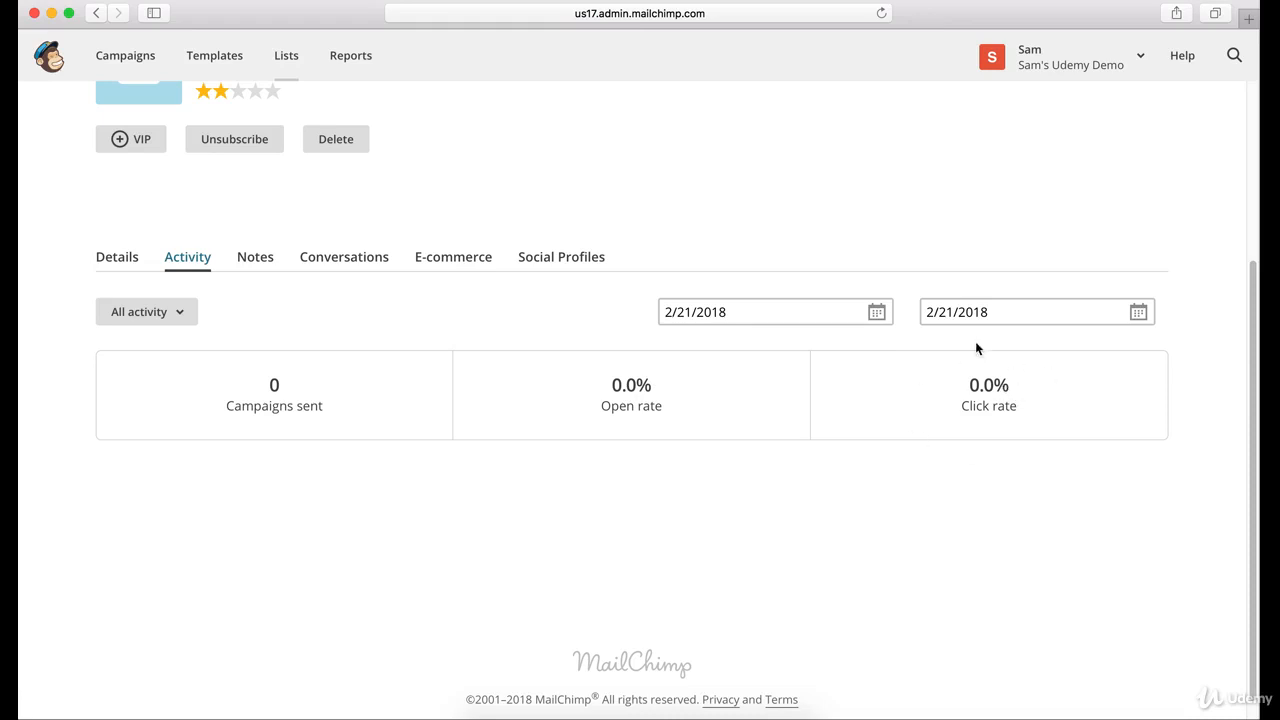
- Browse the contact's Notes, Conversations, E-commerce and Social Profiles tabs
{"action": "left_click", "coordinate": [255, 257]}
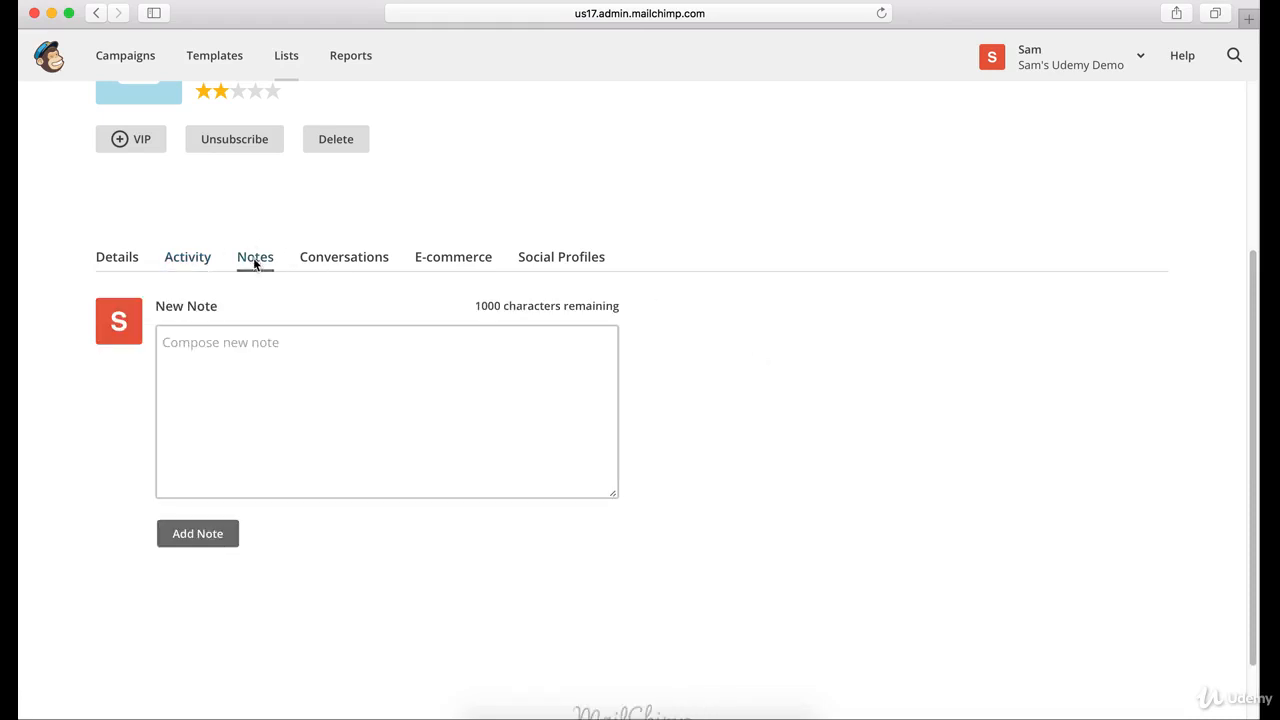
{"action": "left_click", "coordinate": [330, 261]}
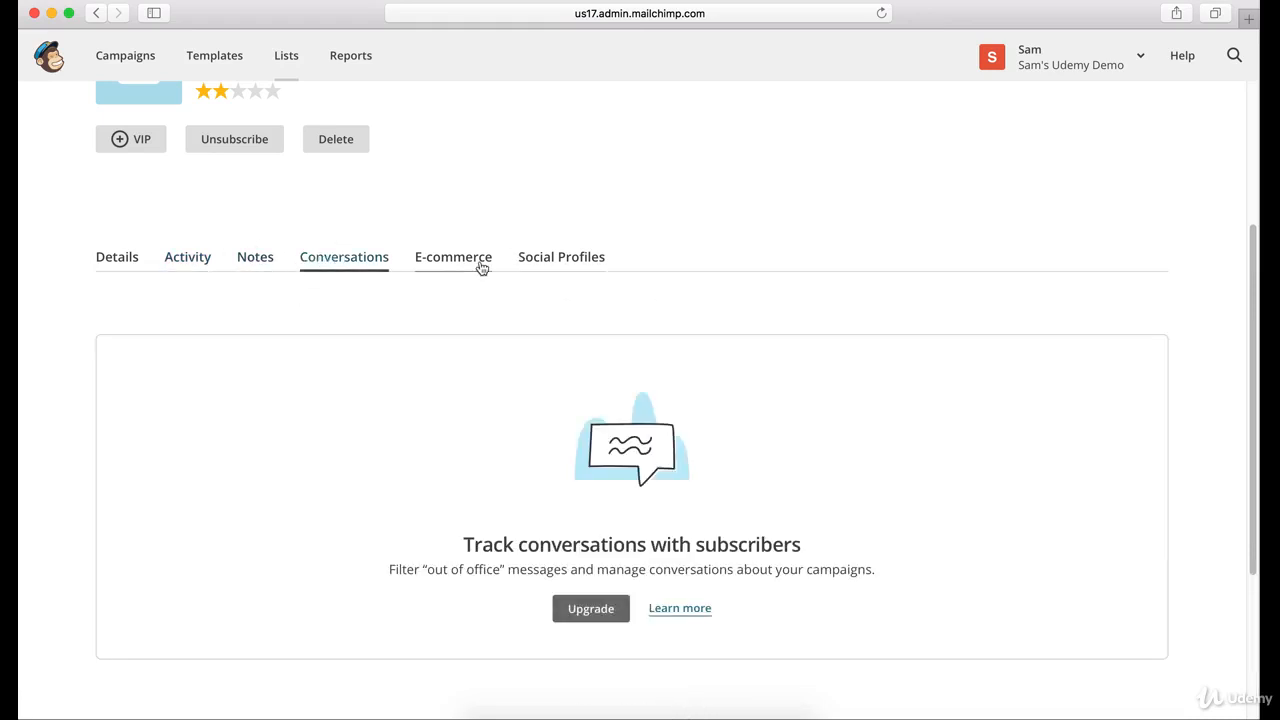
{"action": "left_click", "coordinate": [520, 258]}
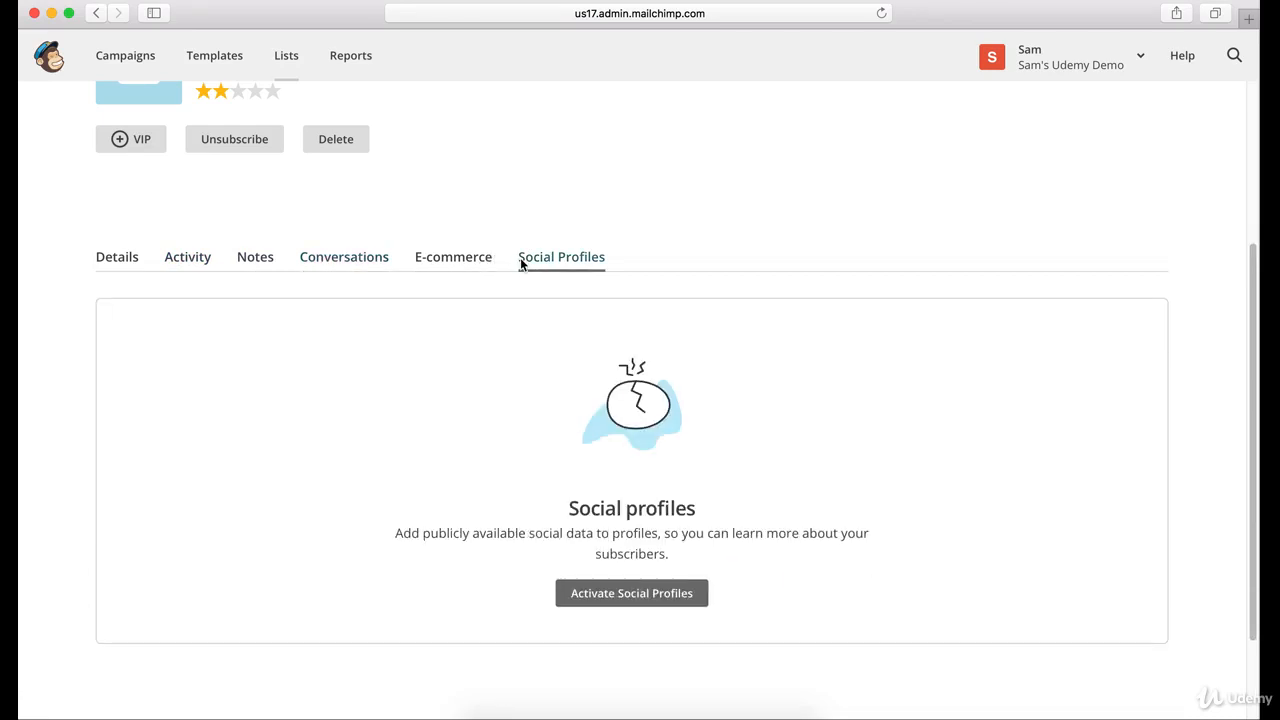
{"action": "left_click", "coordinate": [477, 259]}
{"action": "scroll", "coordinate": [55, 263], "scroll_direction": "up", "scroll_amount": 5}
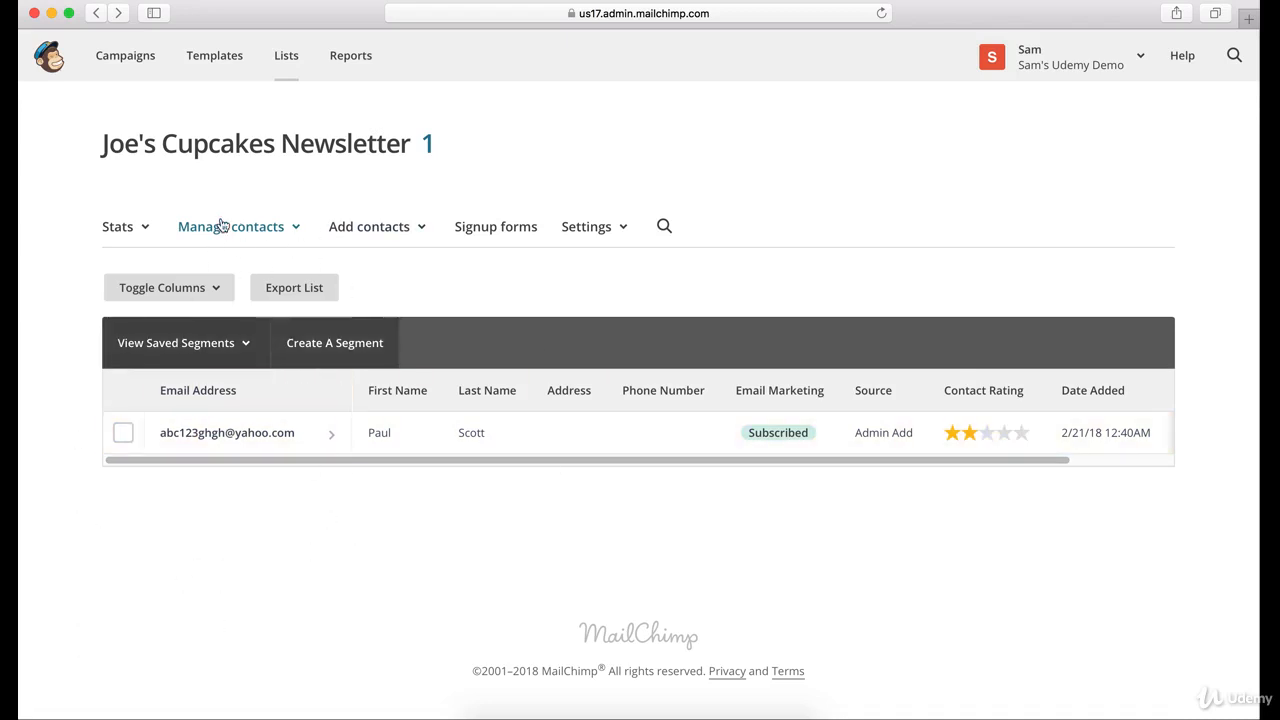
{"action": "left_click", "coordinate": [215, 287]}
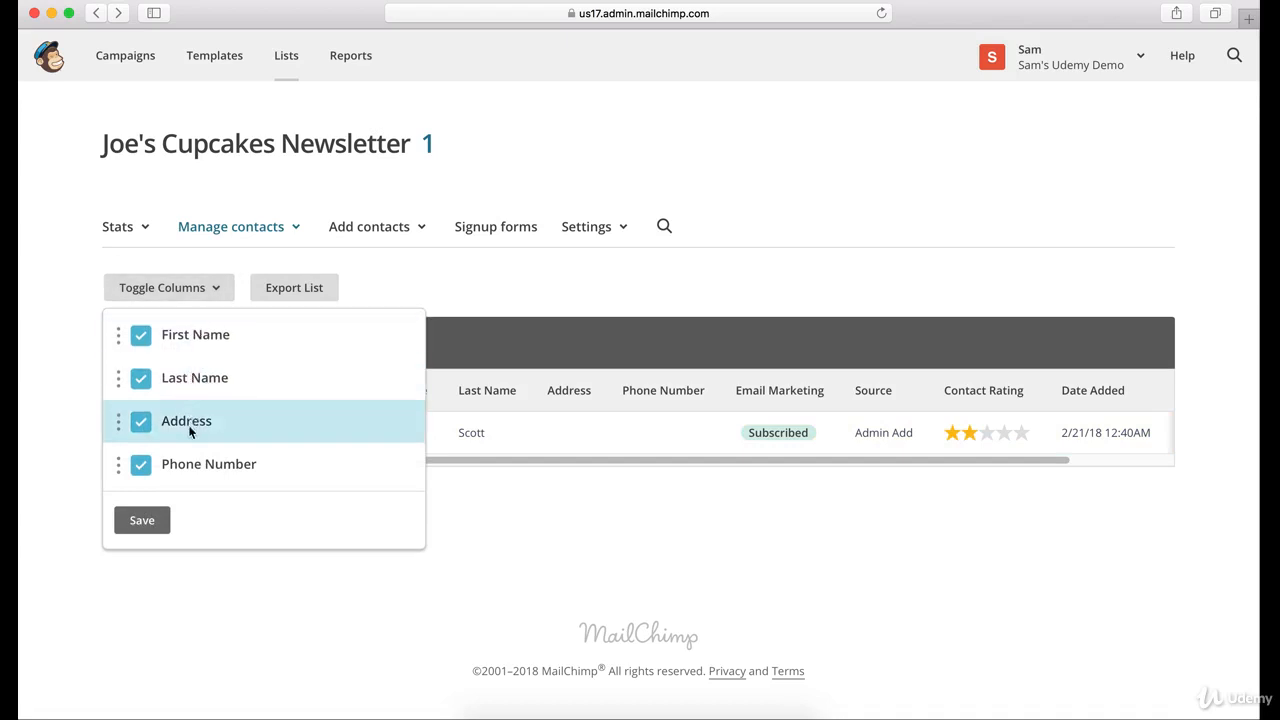
{"action": "left_click", "coordinate": [197, 603]}
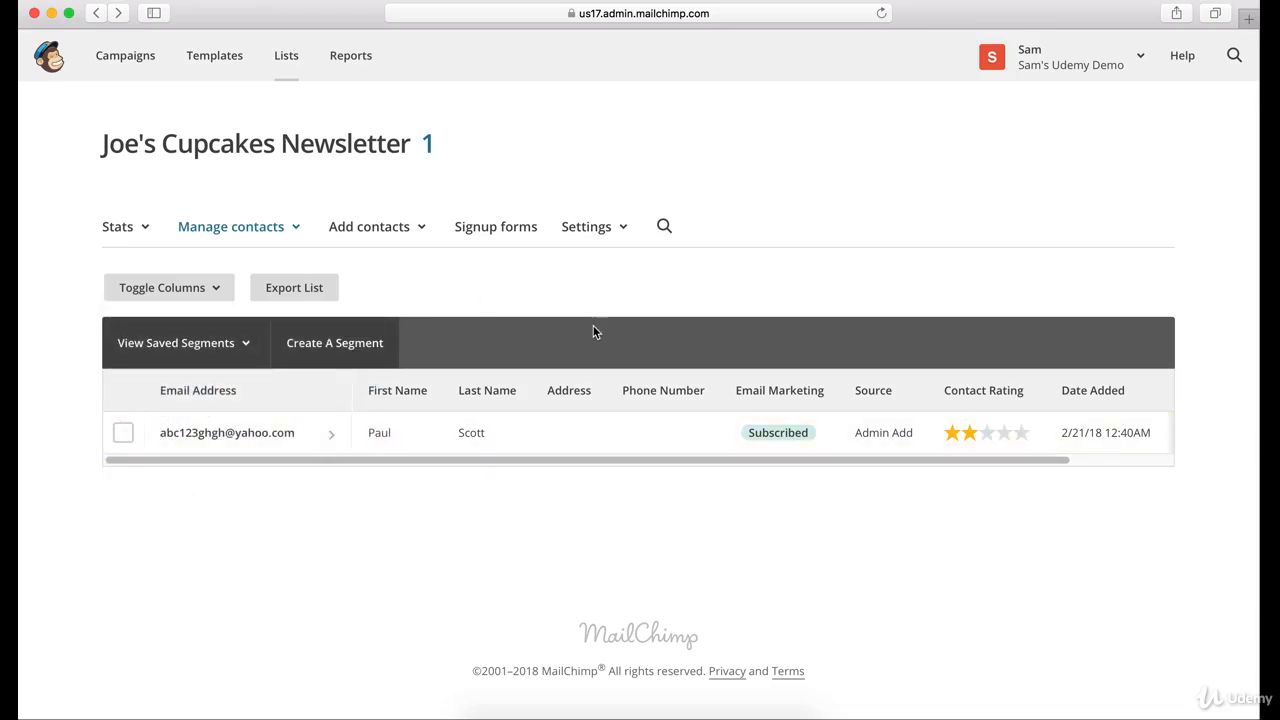
- Select the contact, choose Delete, and confirm the deletion by typing DELETE
{"action": "left_click", "coordinate": [123, 433]}
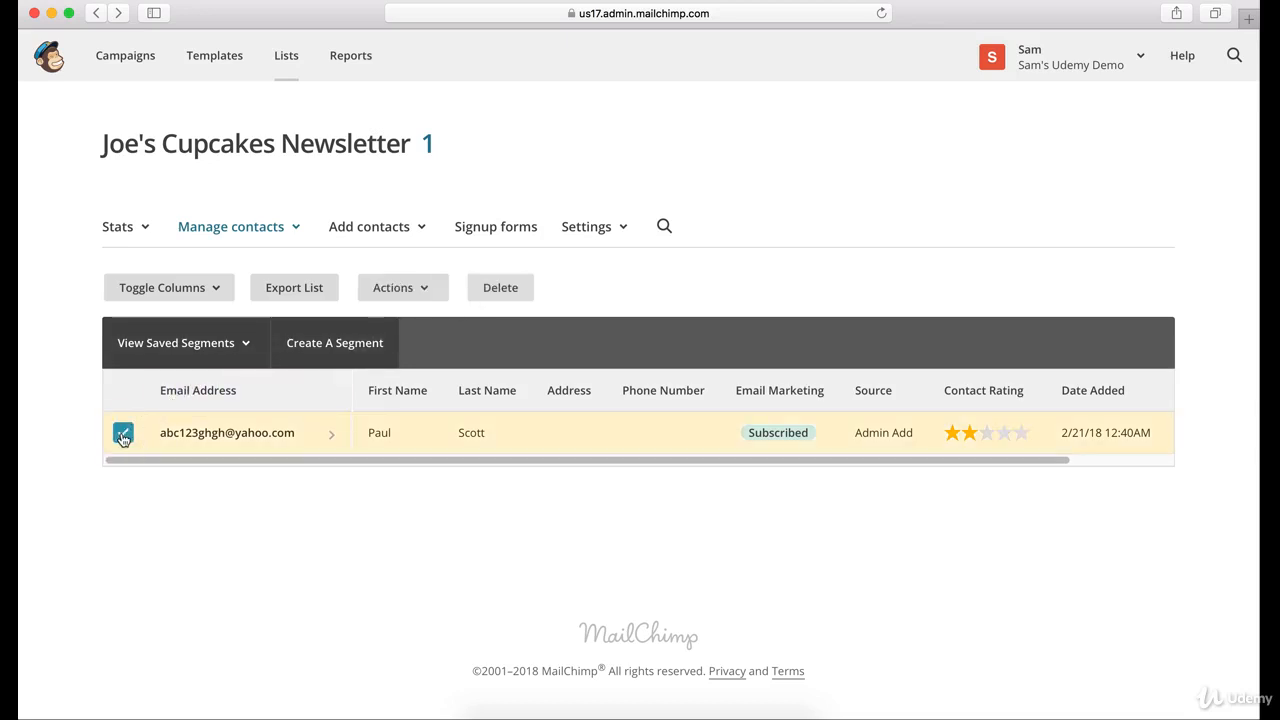
{"action": "left_click", "coordinate": [486, 287]}
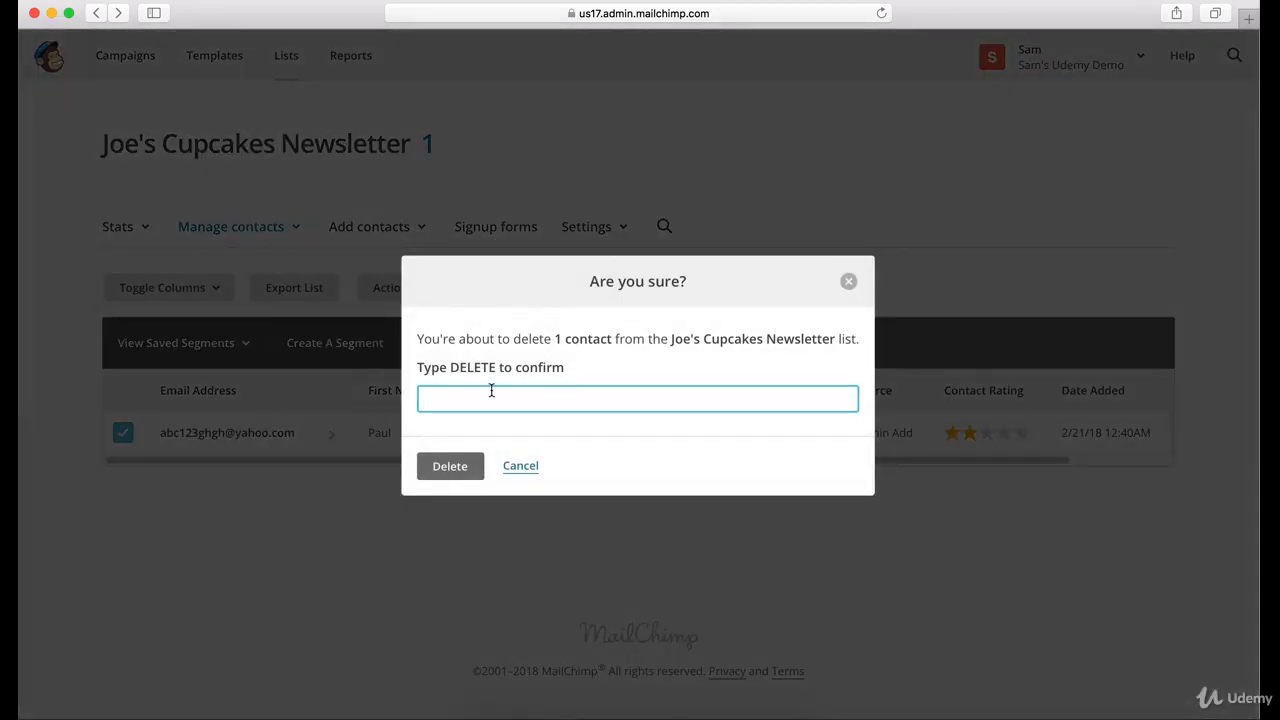
{"action": "type", "text": "DELETE"}
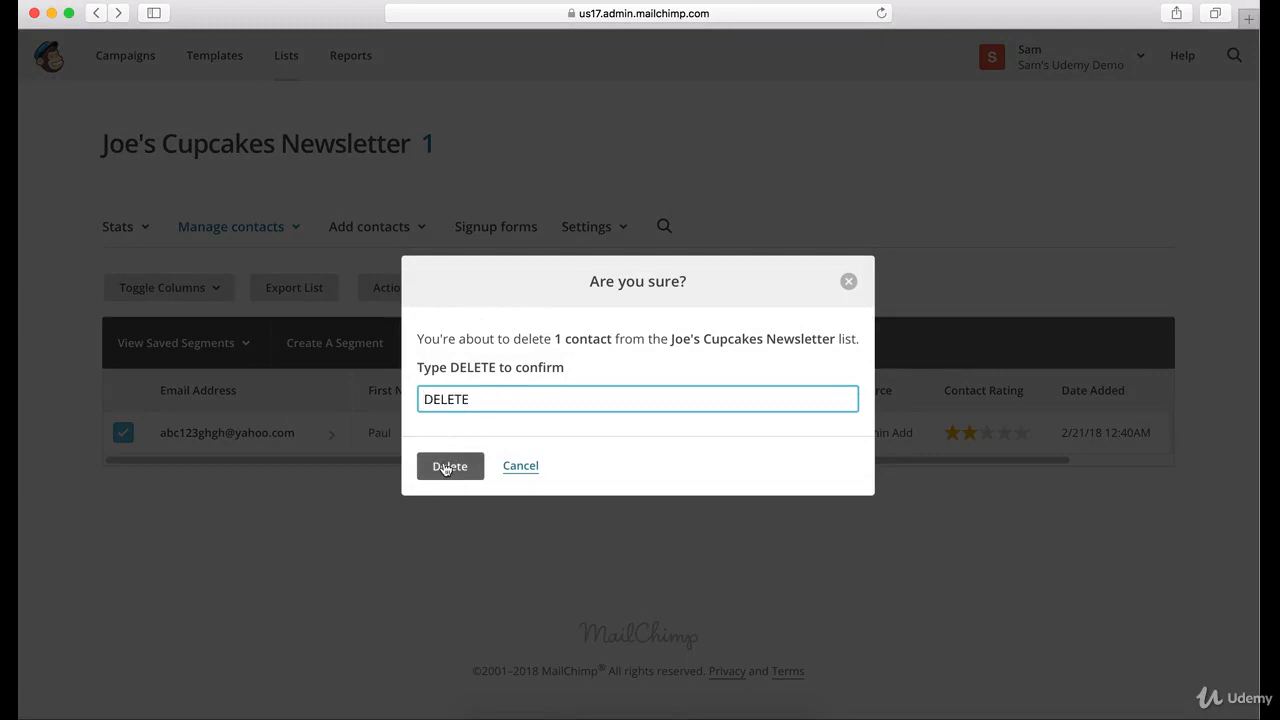
{"action": "left_click", "coordinate": [848, 283]}
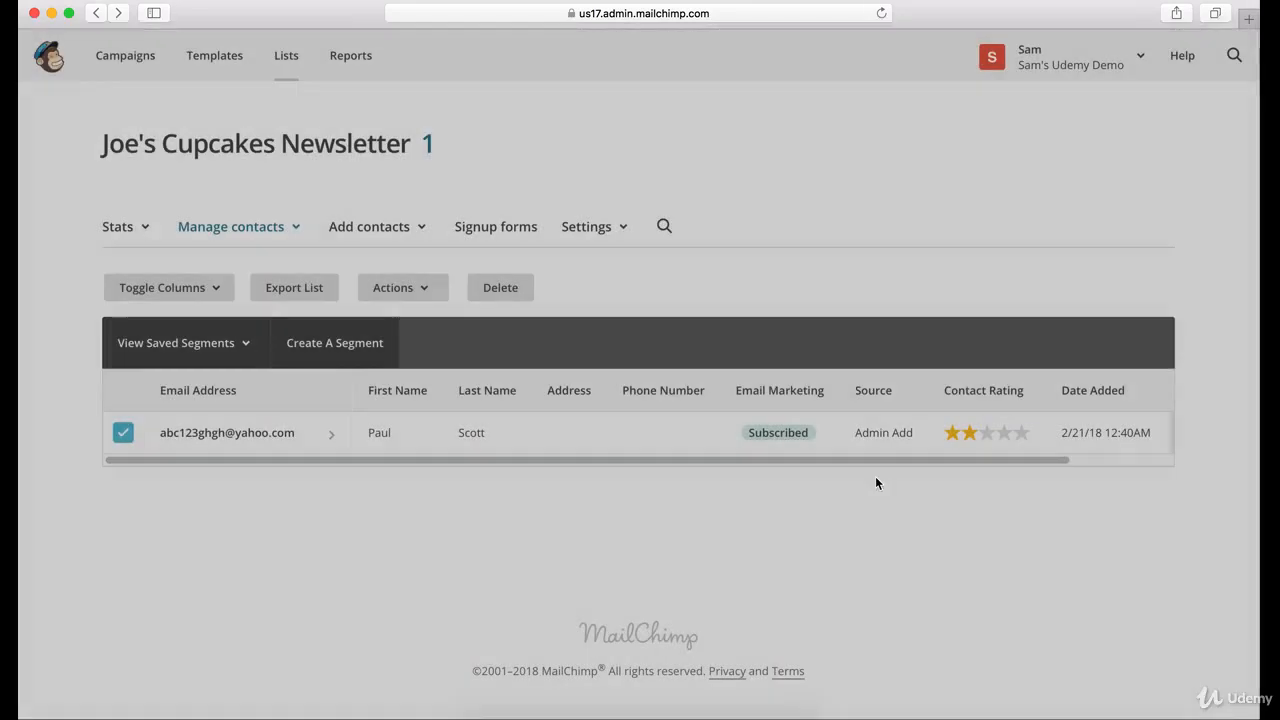